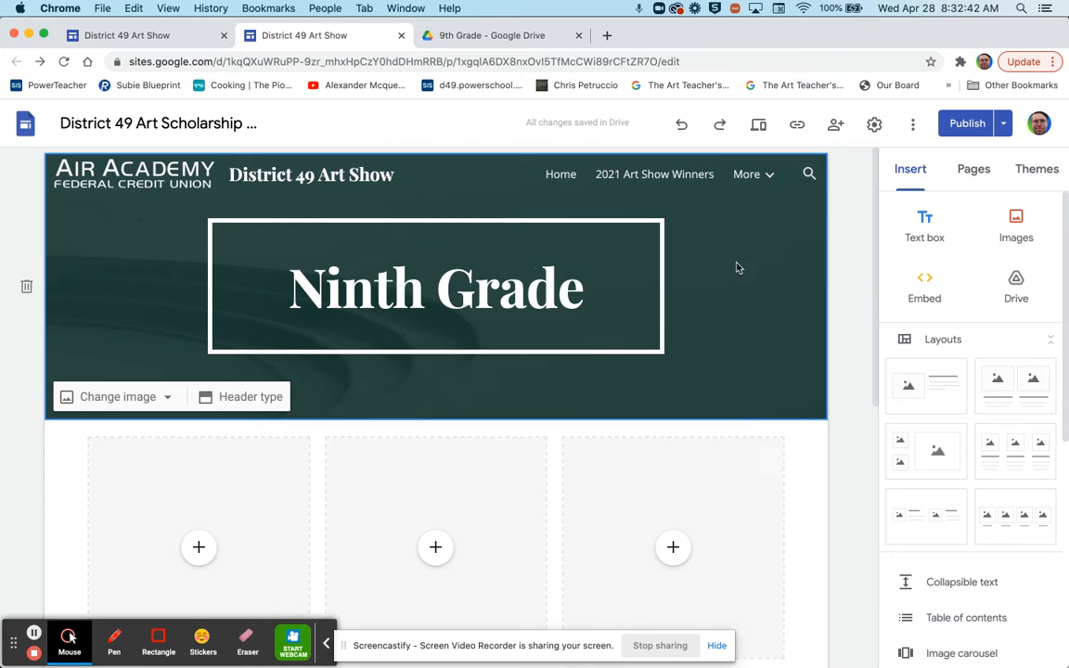
- Navigate through the site menu to the Ninth Grade page under High School Artwork
mouse_move(785, 178)
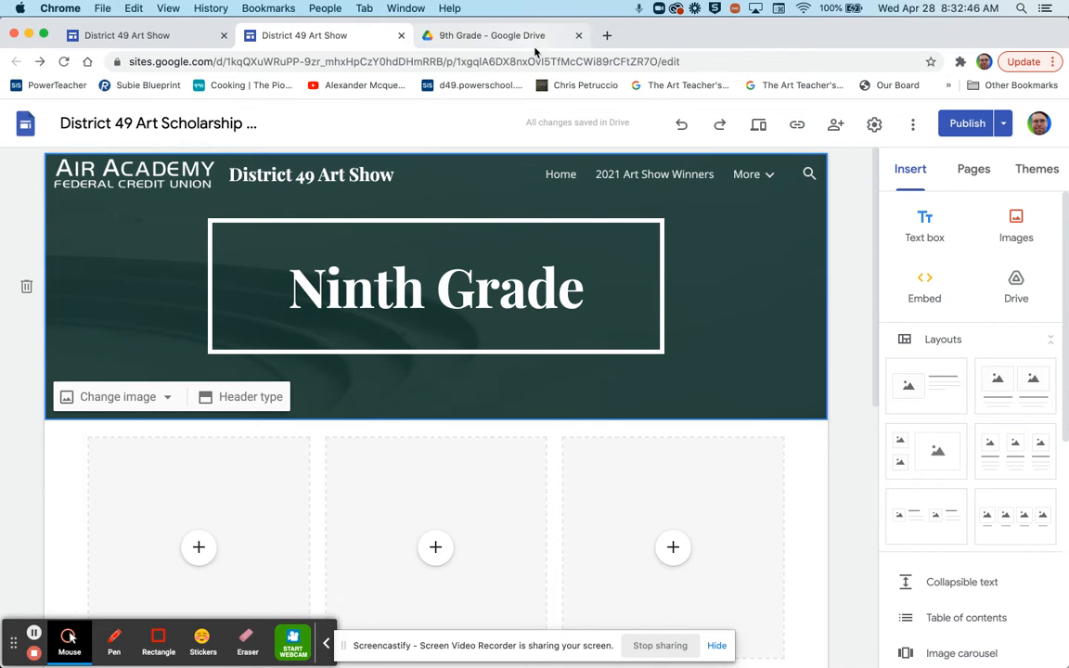
click(563, 176)
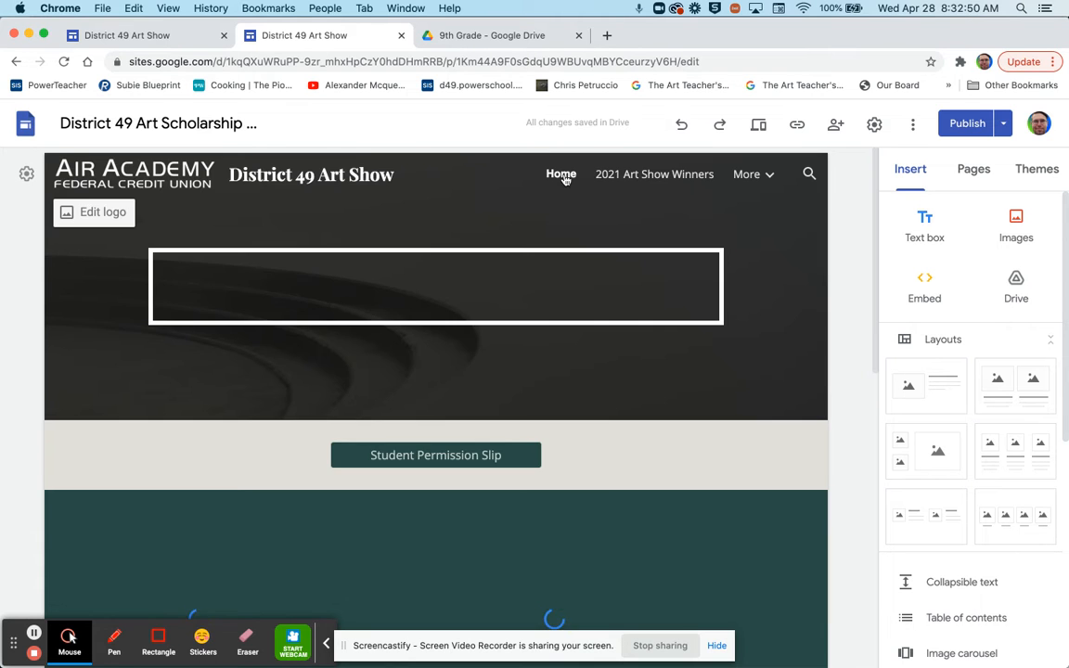
mouse_move(780, 168)
click(658, 214)
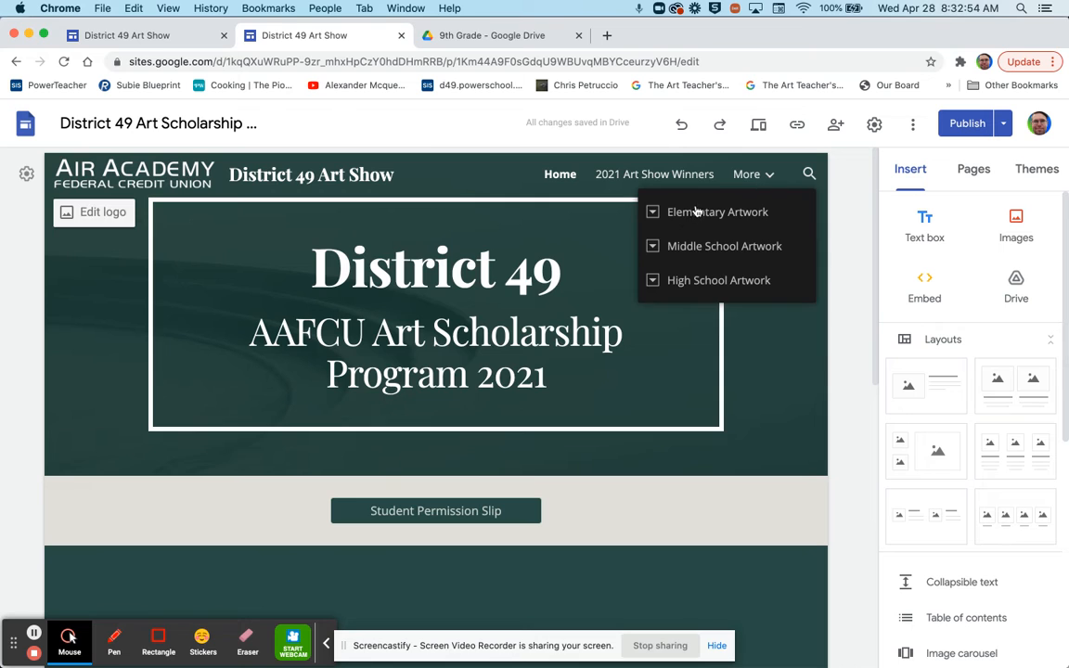
mouse_move(766, 181)
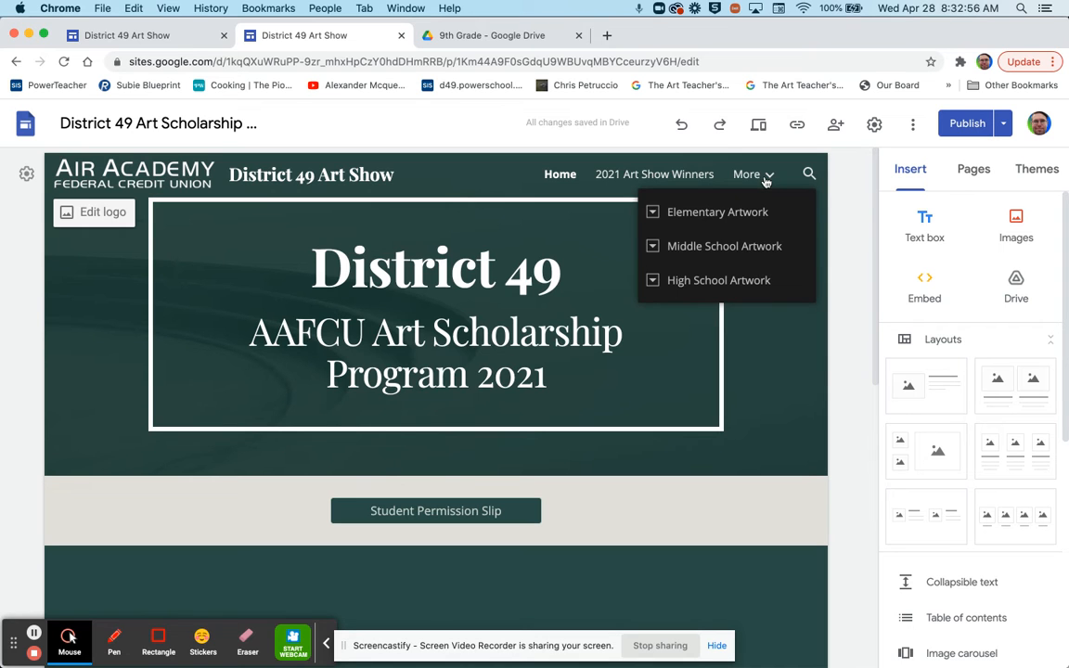
click(653, 214)
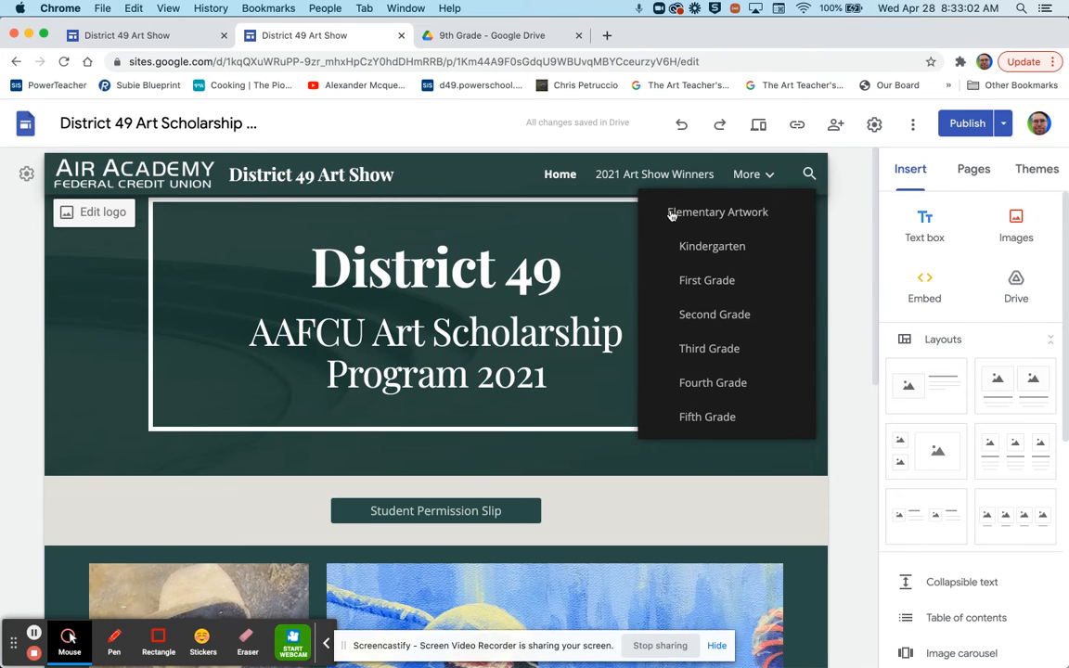
click(654, 213)
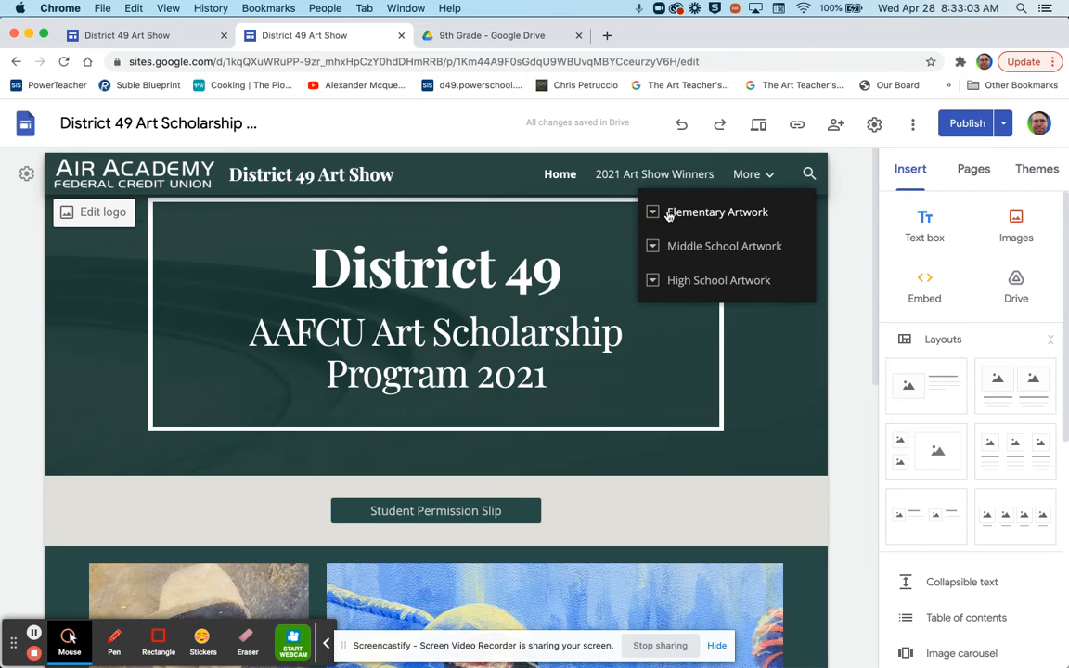
click(653, 280)
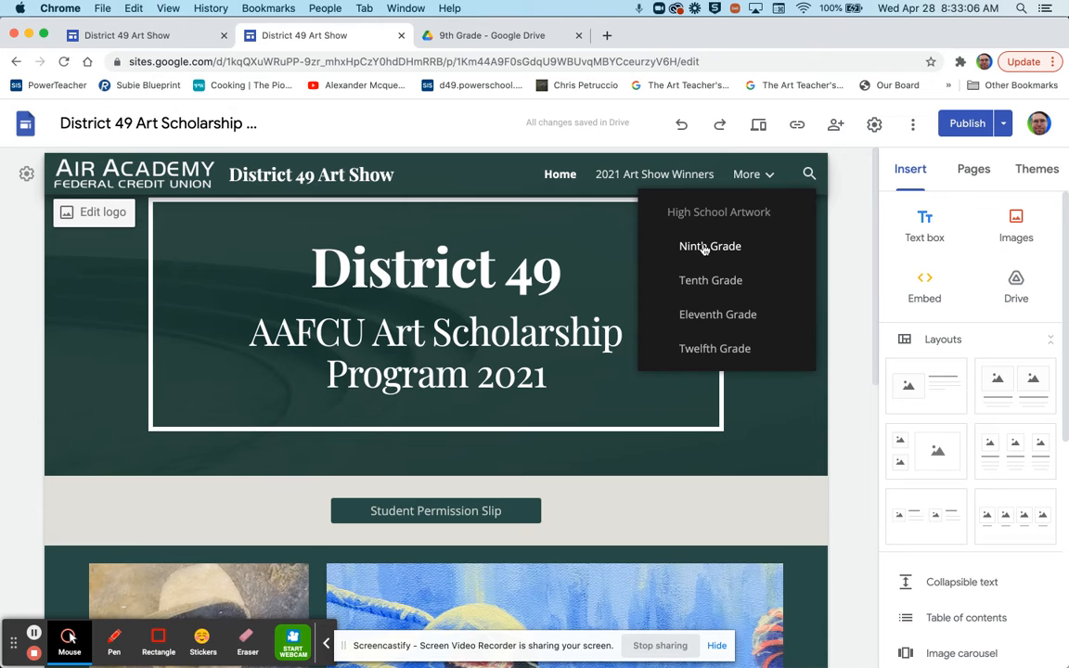
click(706, 247)
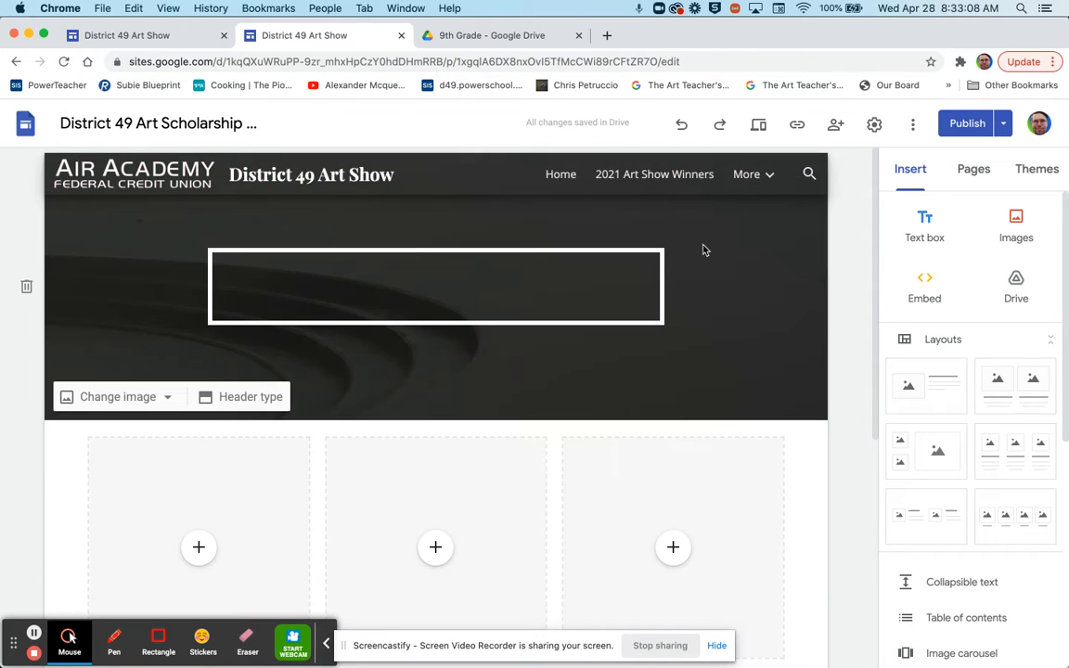
scroll(458, 351, down, 7)
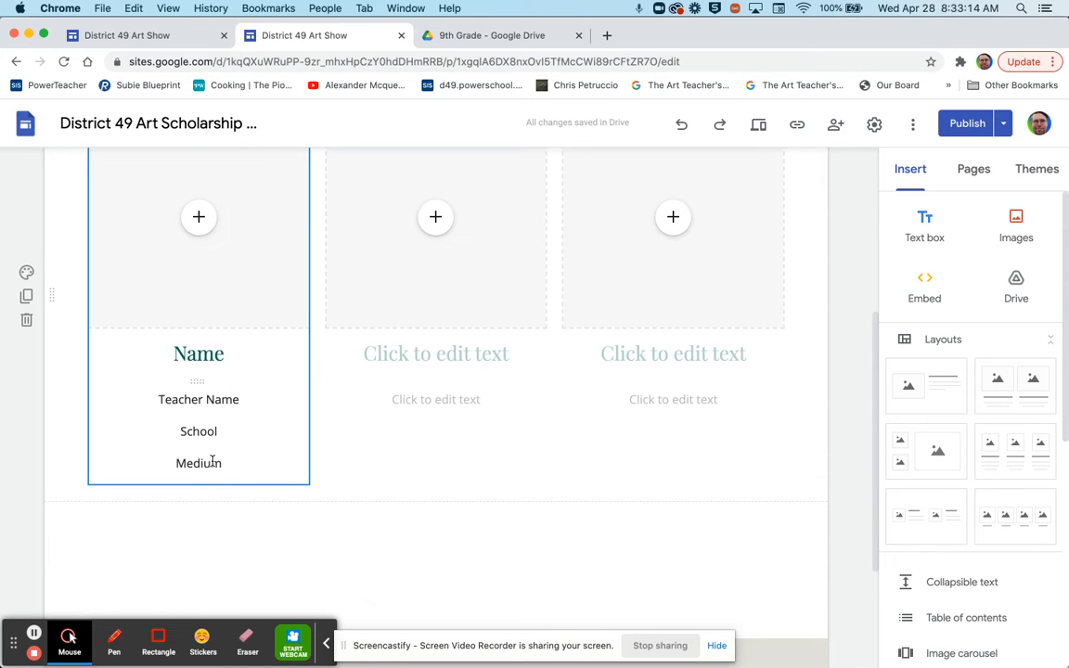
scroll(215, 360, up, 3)
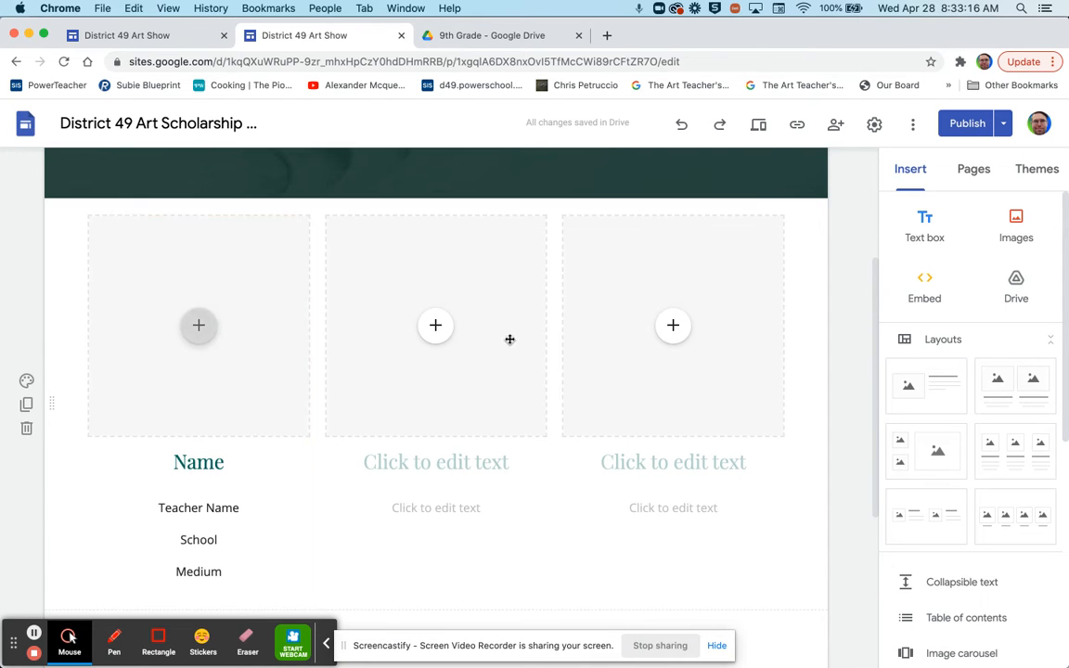
scroll(561, 405, down, 4)
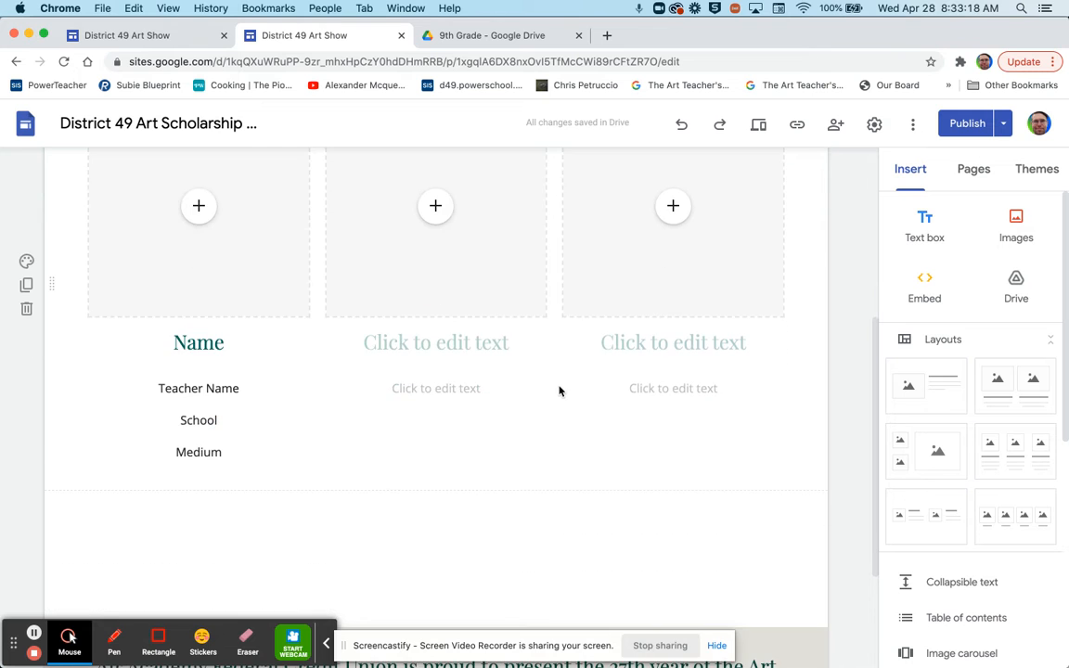
scroll(654, 269, up, 3)
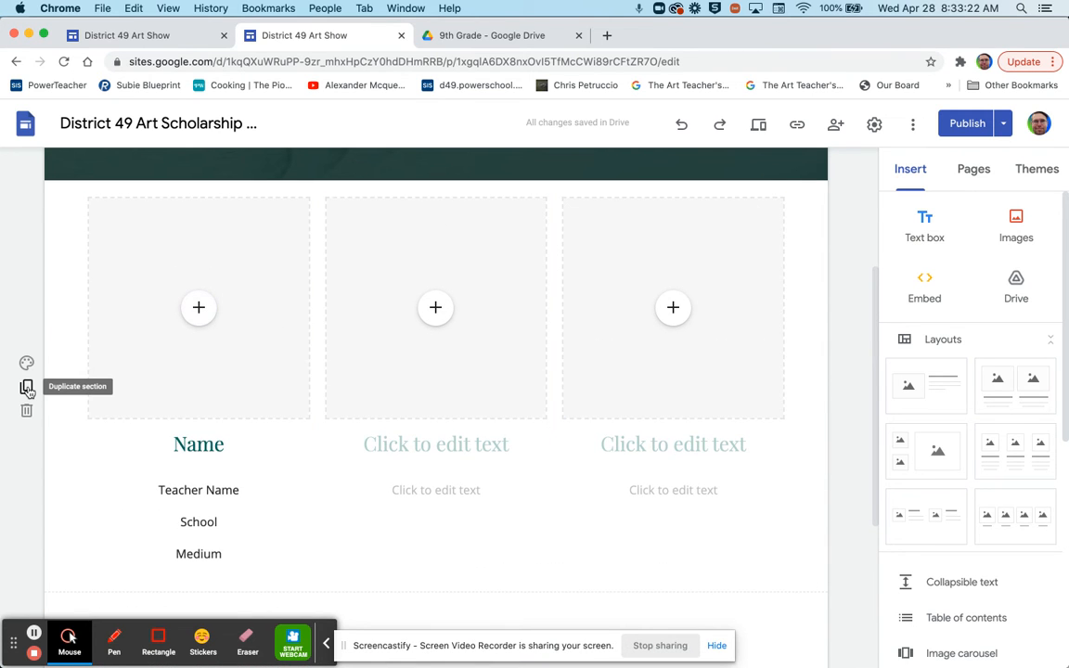
- Duplicate the three-card entry section and scroll to check the copy below
click(27, 389)
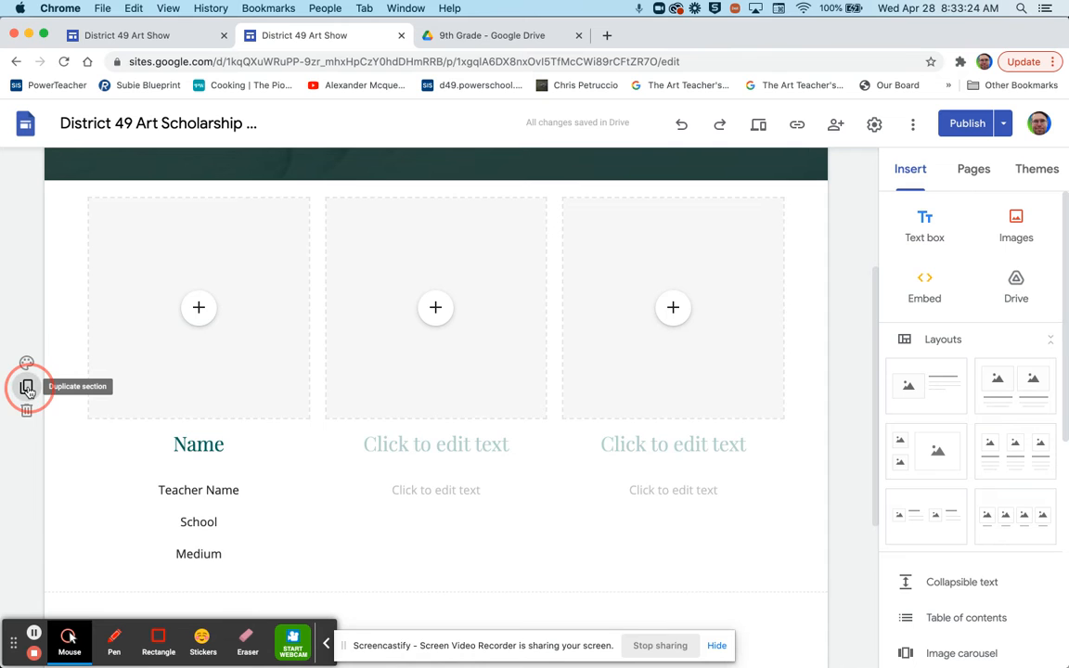
scroll(363, 362, up, 5)
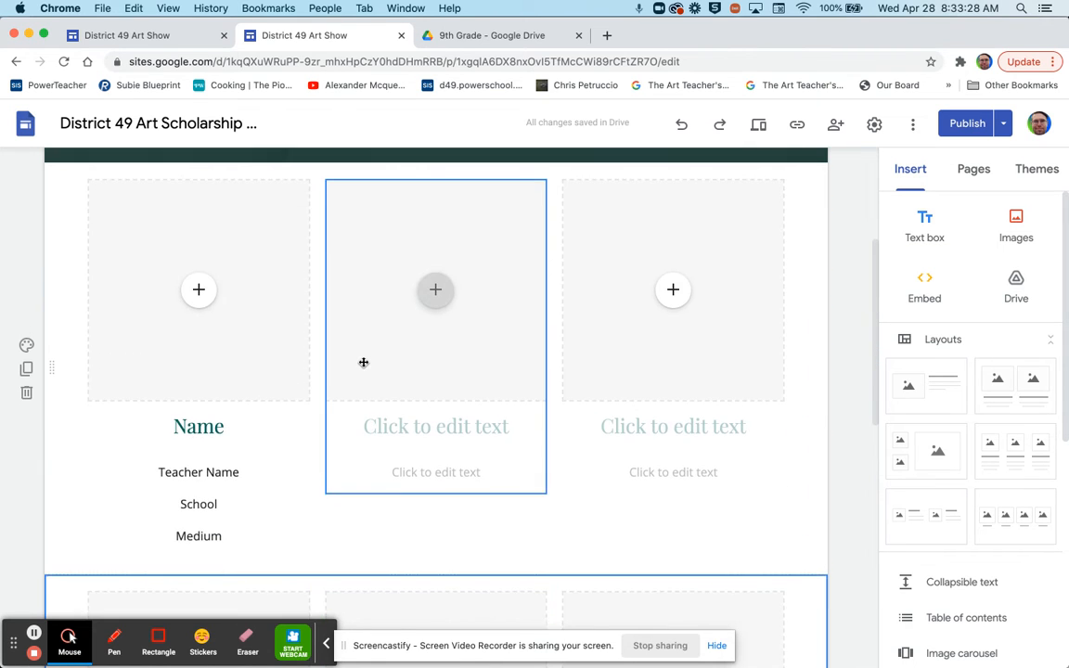
scroll(288, 501, down, 3)
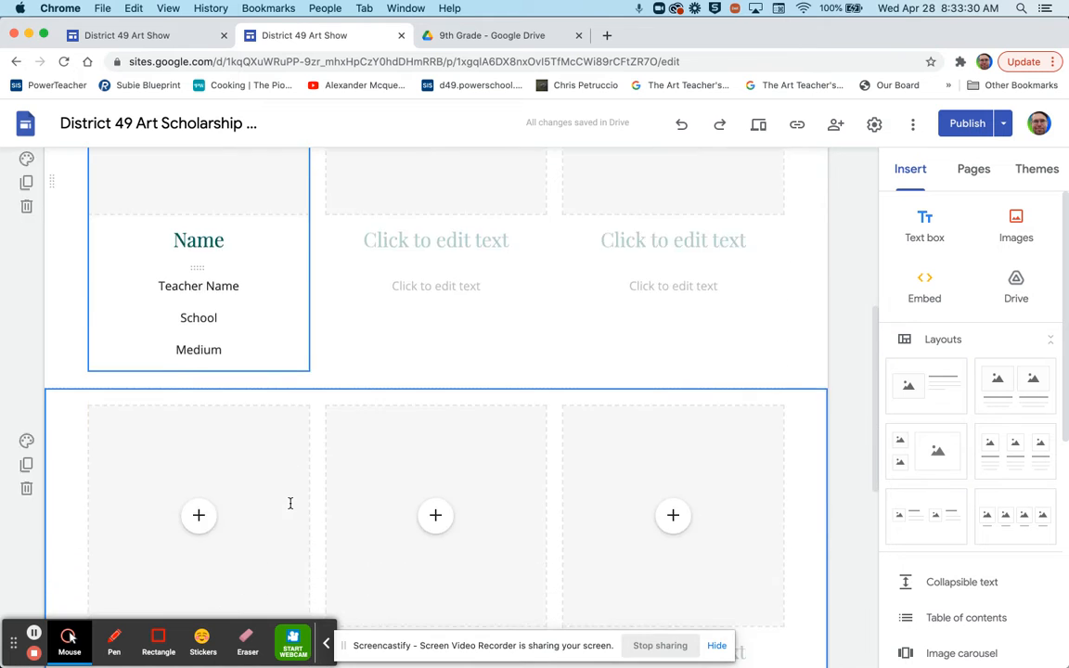
scroll(290, 502, down, 2)
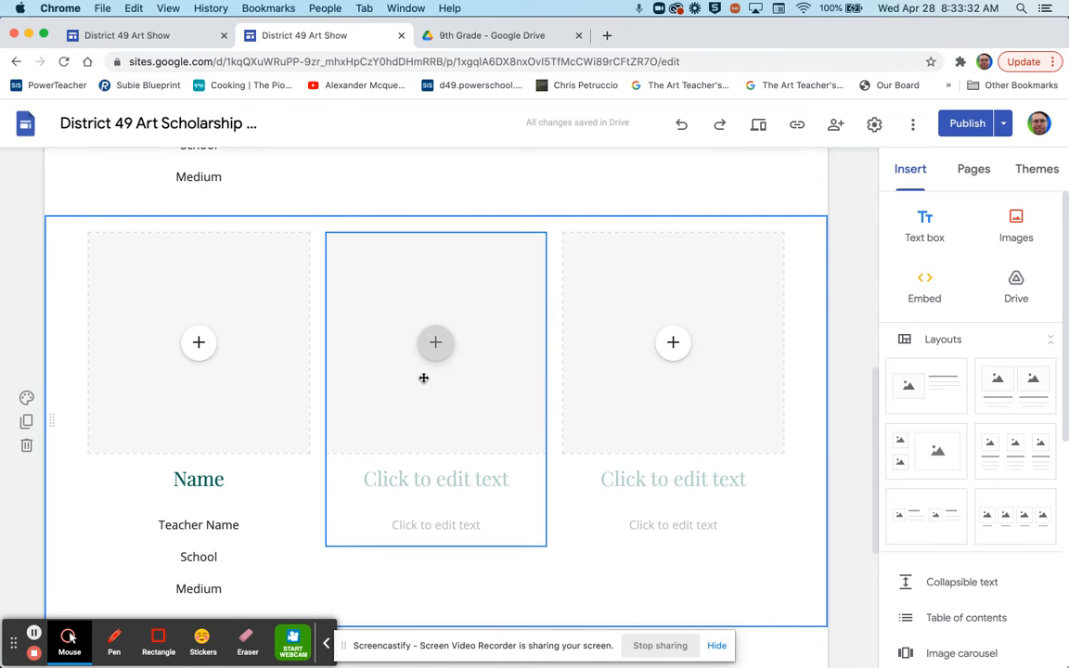
scroll(423, 378, up, 5)
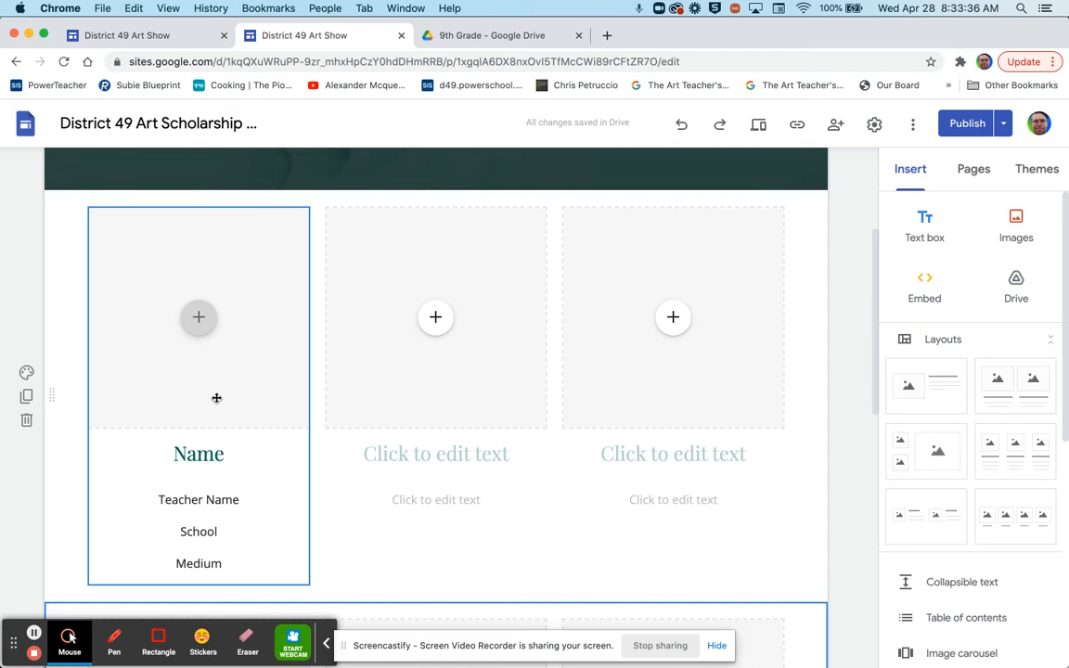
- Start inserting an existing image into the first card and browse My Drive
click(213, 386)
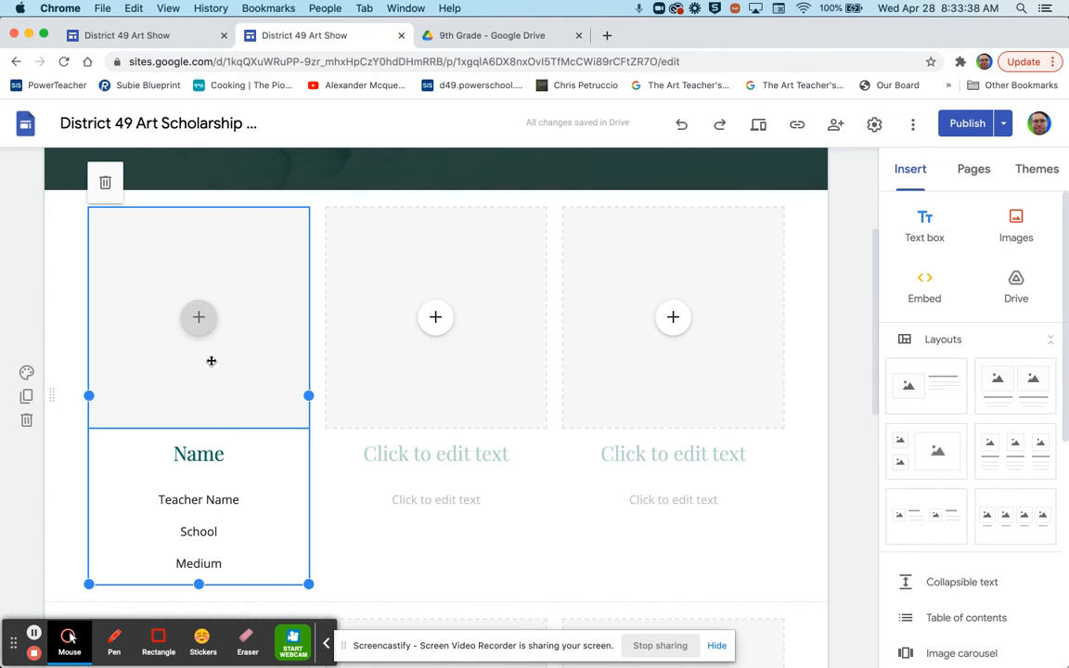
click(201, 319)
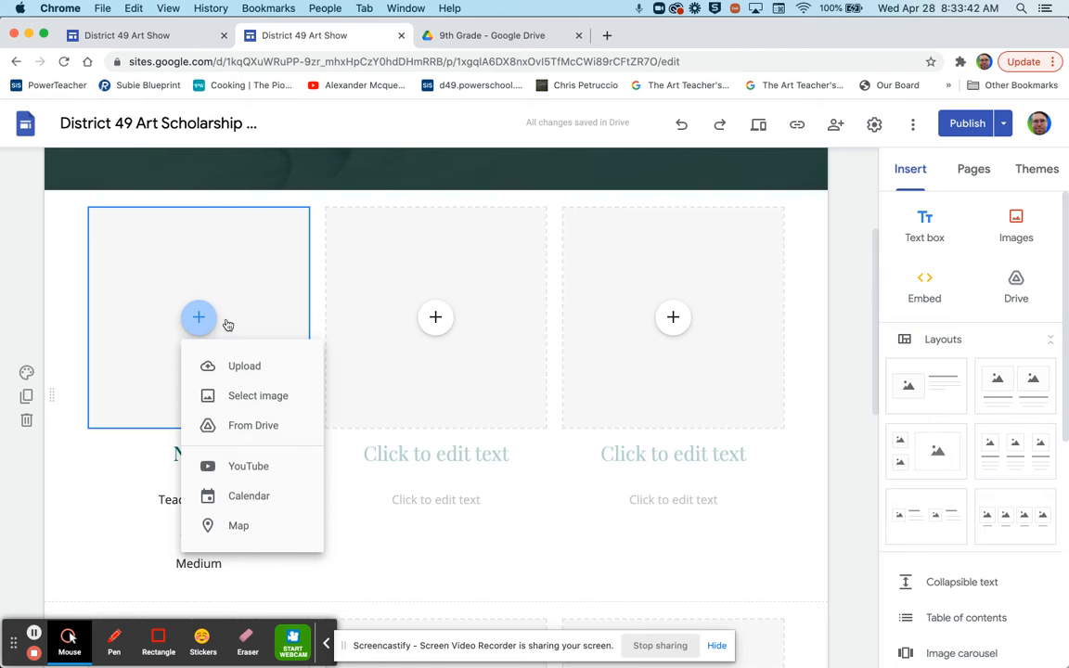
click(279, 396)
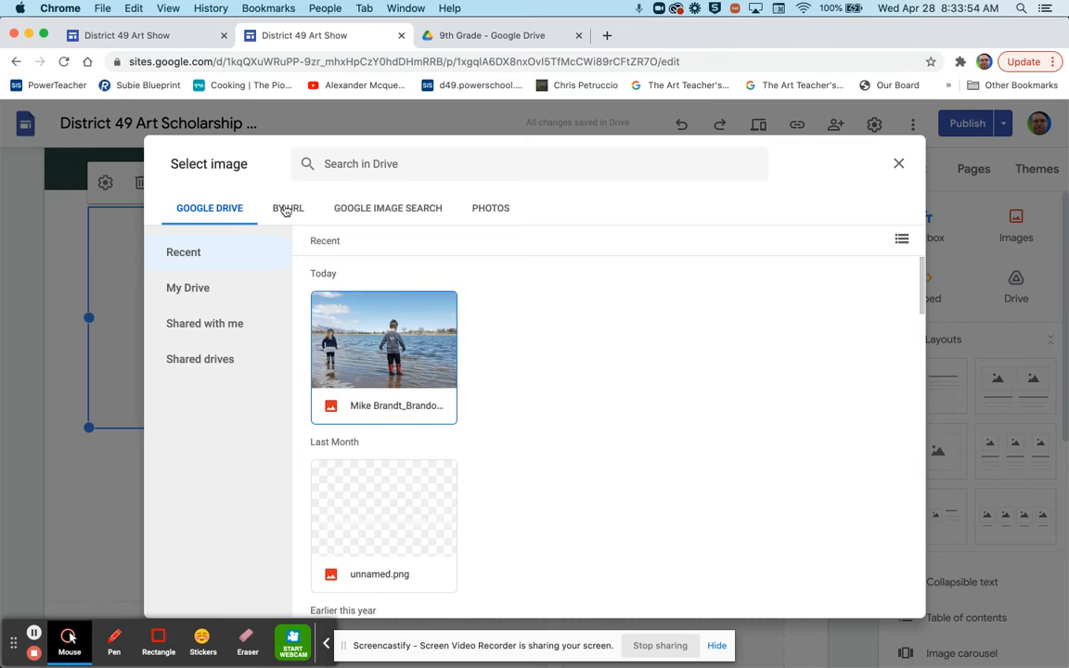
click(219, 298)
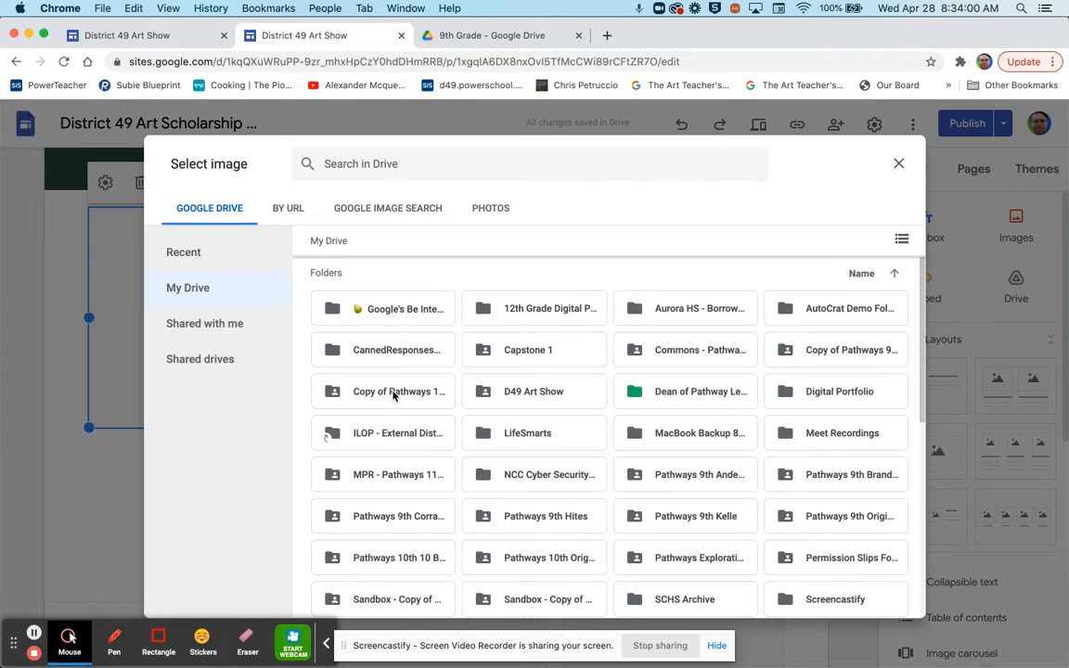
- Open Vista Ridge High School > 9th Grade and pick the lakeside photo
scroll(393, 397, down, 1)
scroll(393, 396, down, 2)
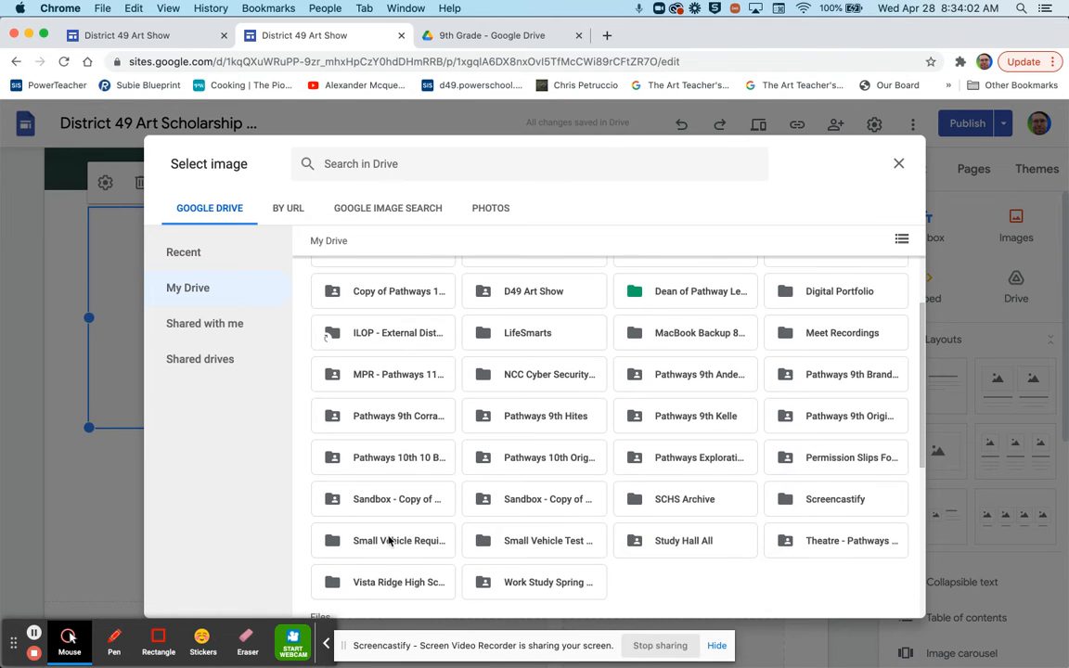
double_click(390, 581)
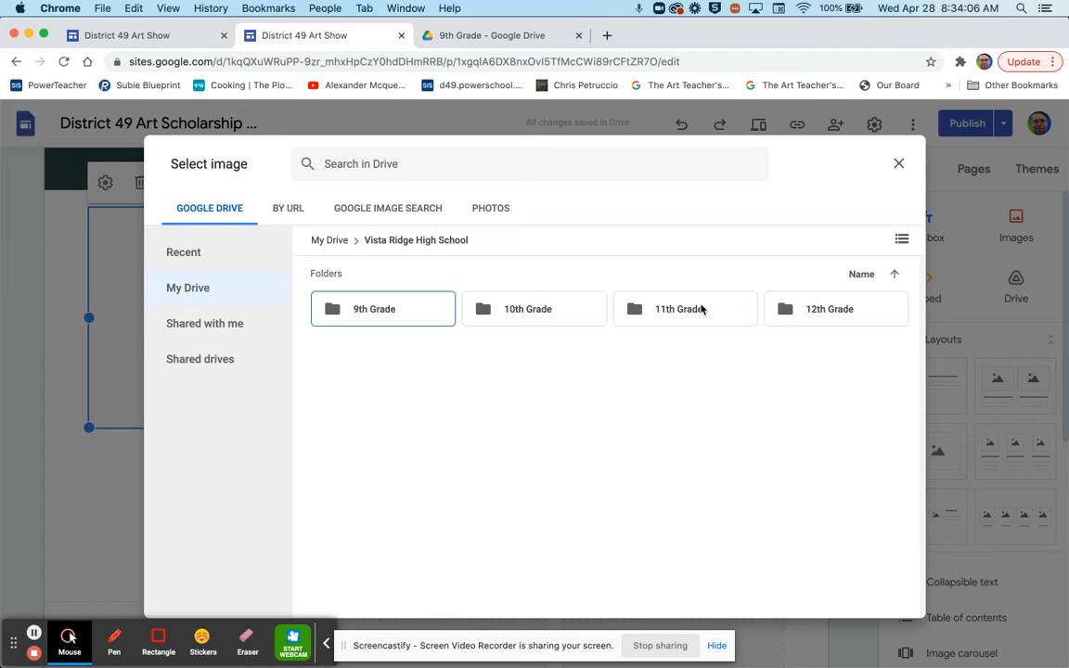
double_click(389, 311)
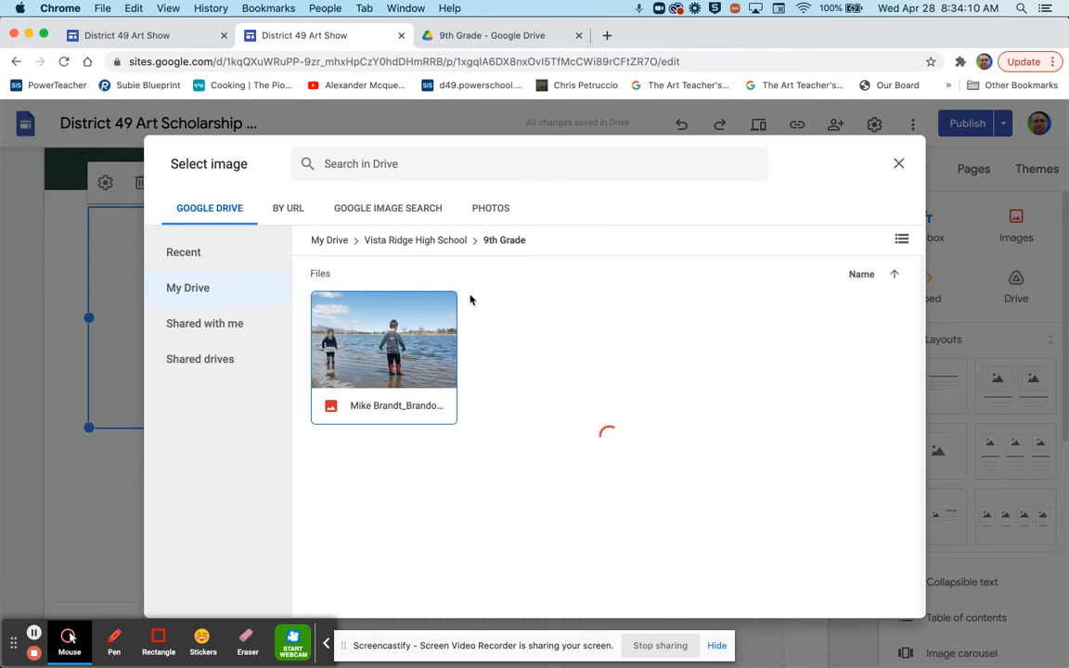
click(394, 406)
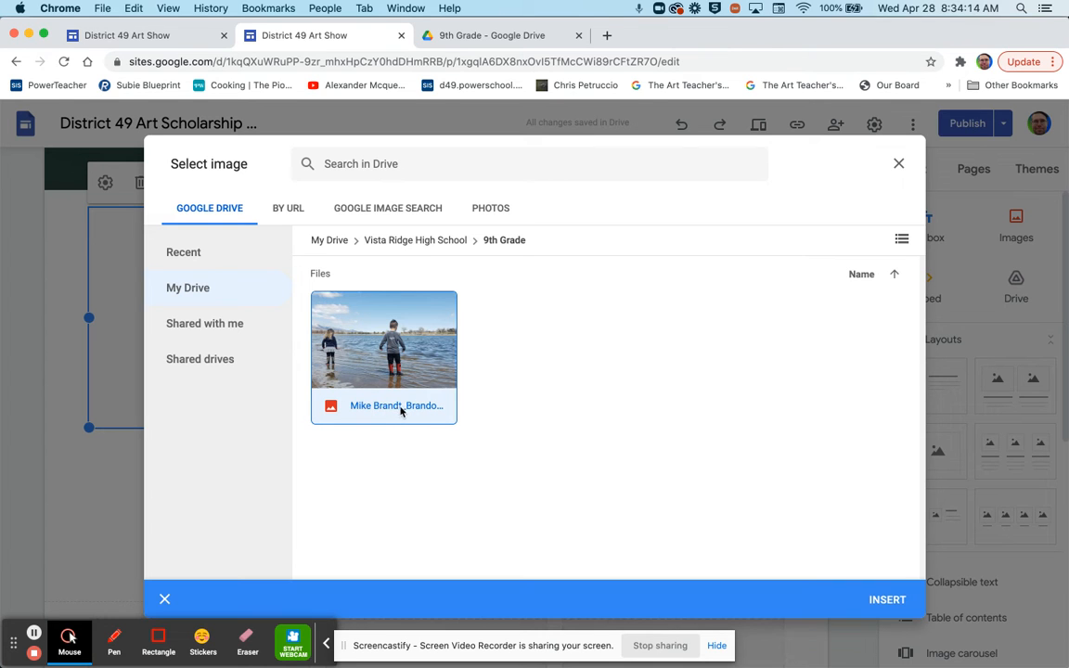
click(464, 39)
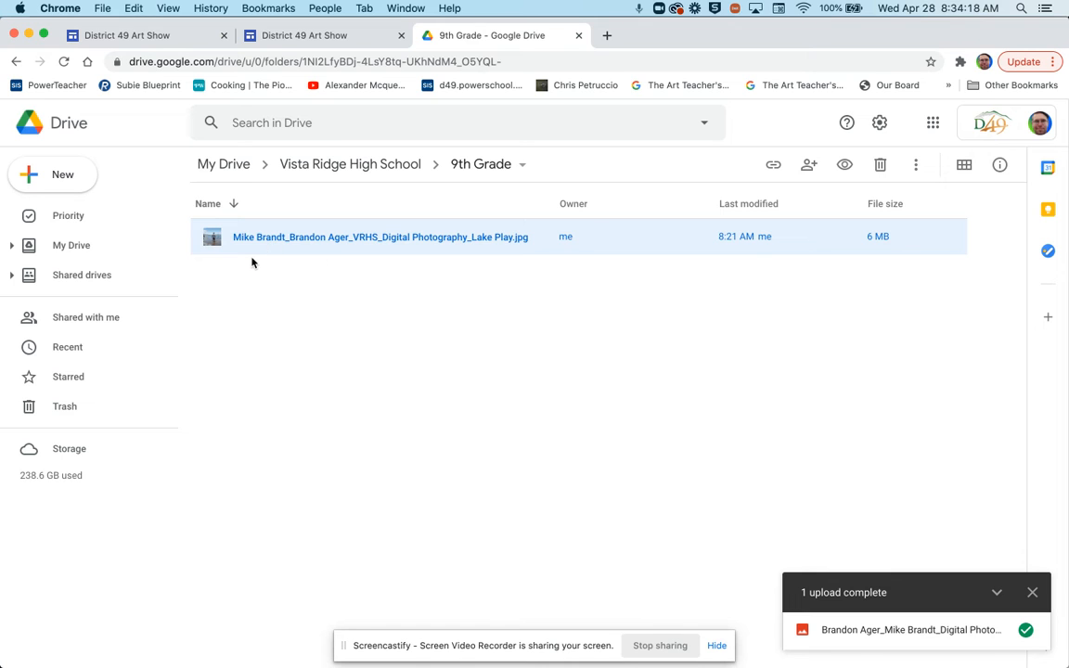
- Select the 6 MB JPG in the Drive 9th Grade folder to read its full name
click(263, 271)
click(262, 243)
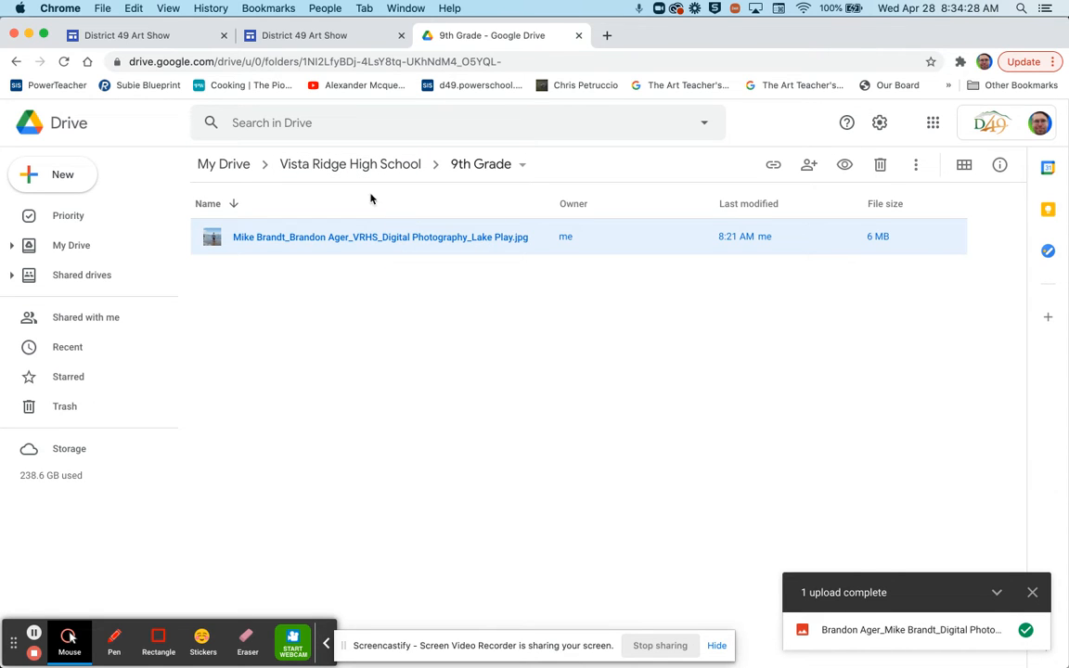
click(293, 41)
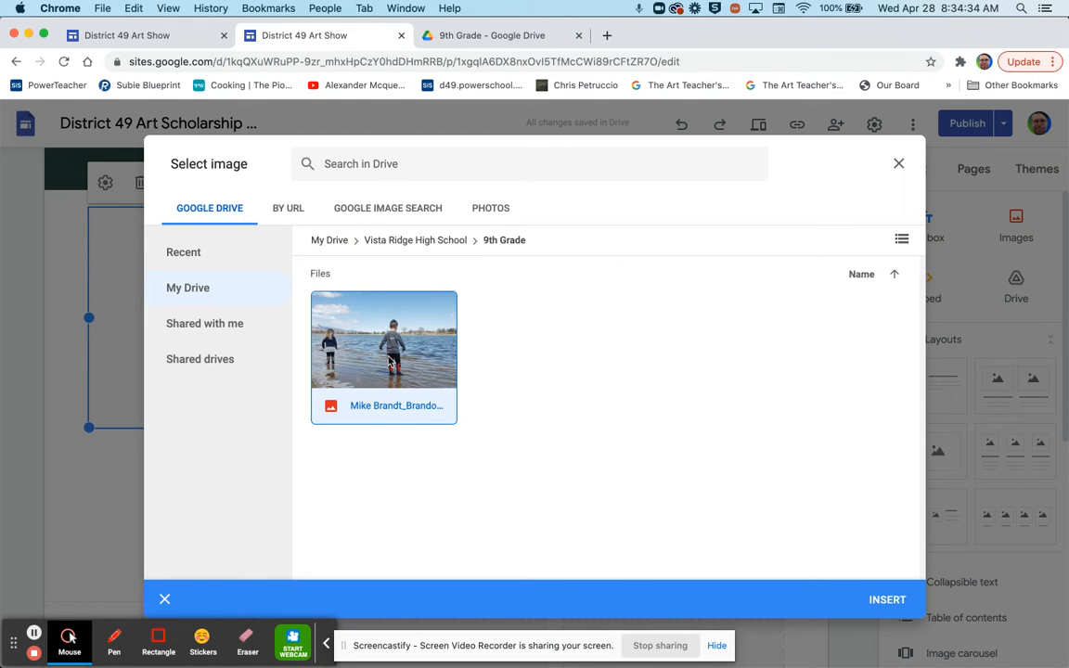
- Insert the lake photo into the first card and uncrop it to full width
click(887, 602)
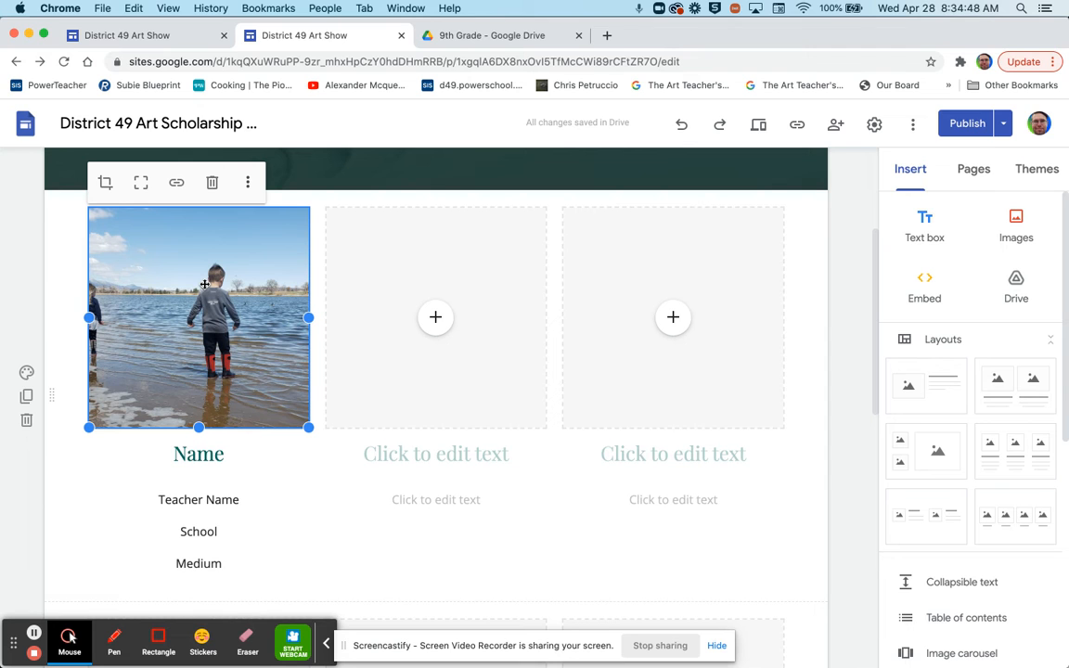
click(140, 190)
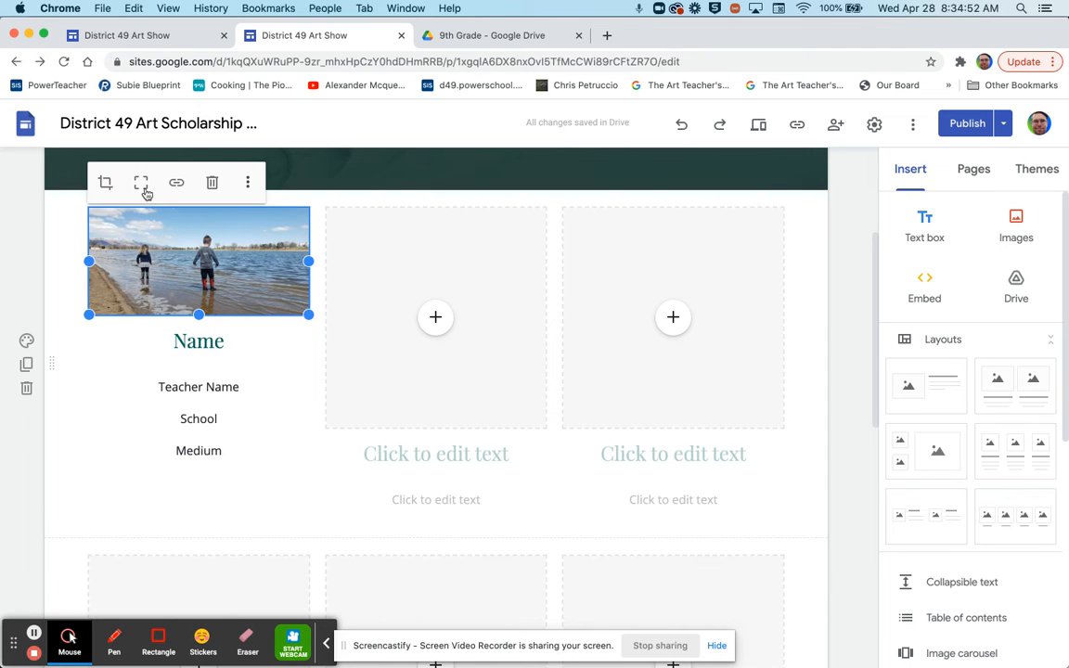
- Resize the lake photo to about half the row, dismissing a browser notification
drag(309, 316, 522, 480)
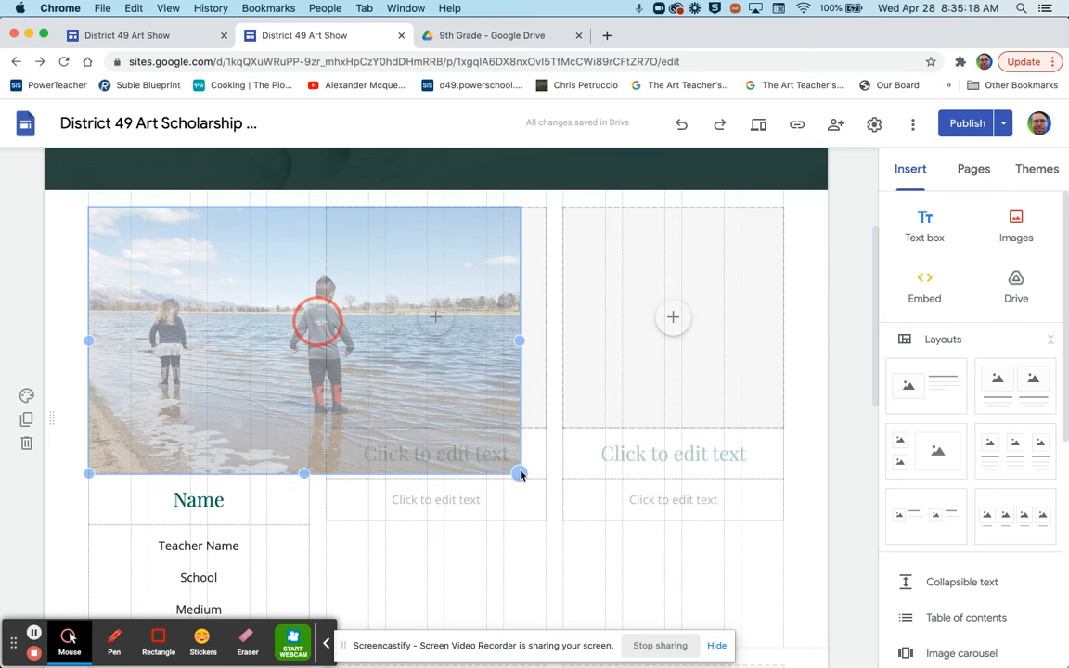
drag(519, 473, 521, 472)
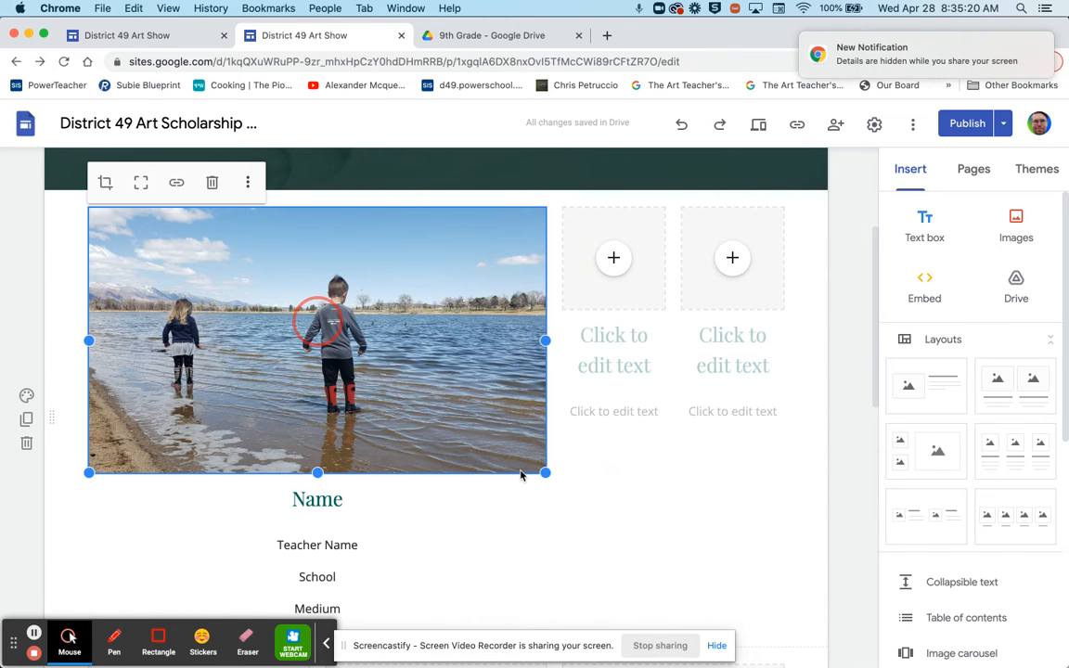
click(1030, 39)
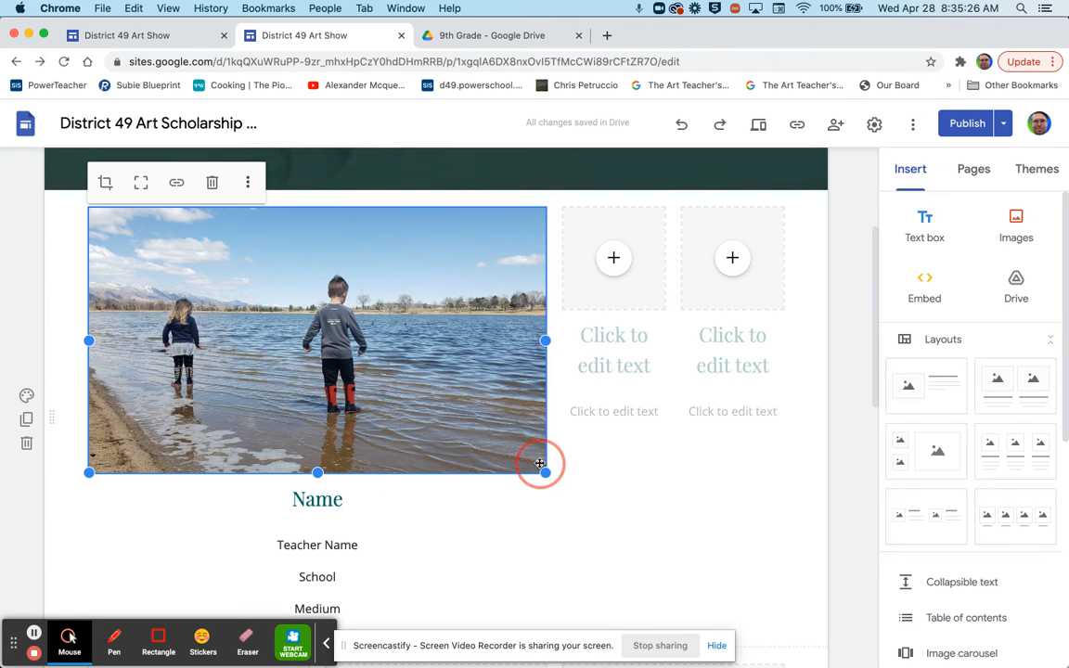
drag(545, 477, 461, 443)
- Replace the Name heading with the student's name, checking the file name in Drive
click(462, 438)
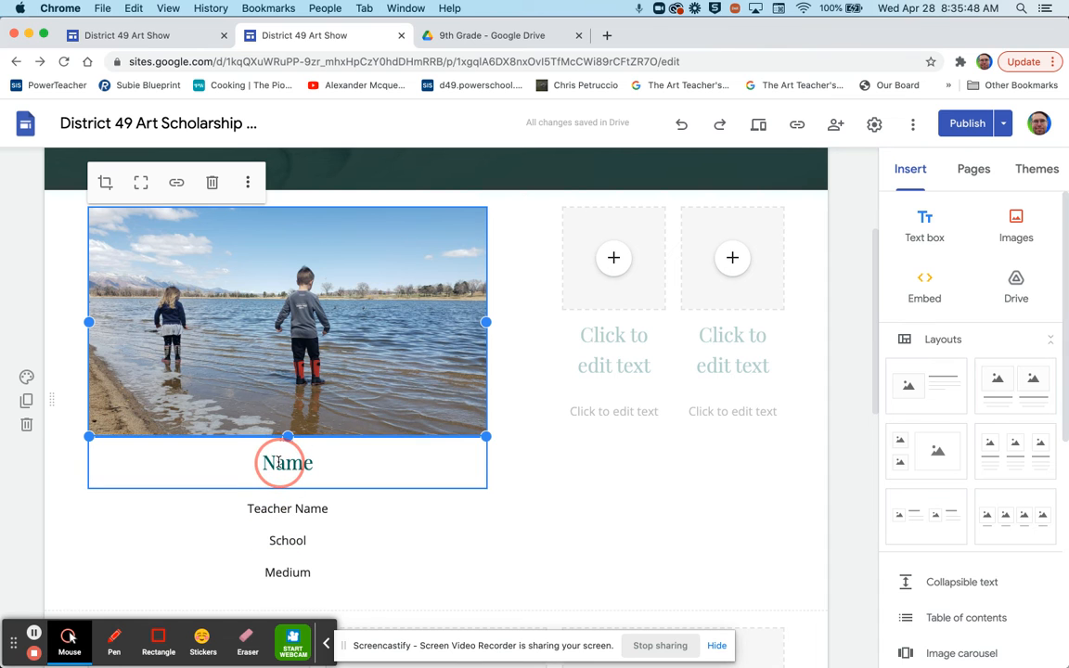
click(477, 43)
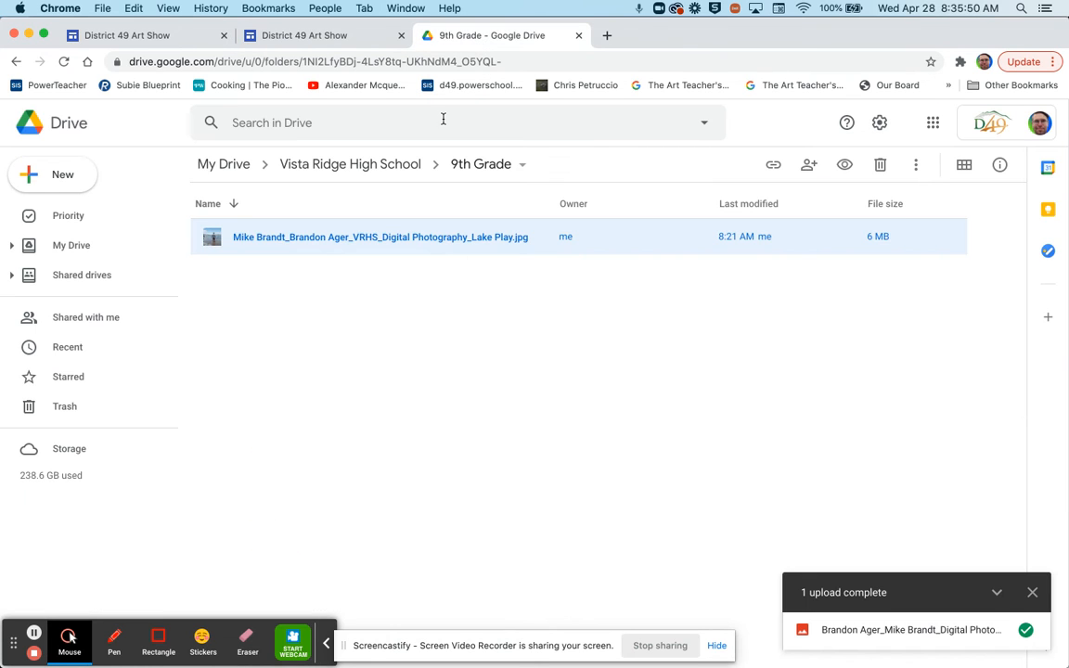
click(309, 43)
double_click(286, 464)
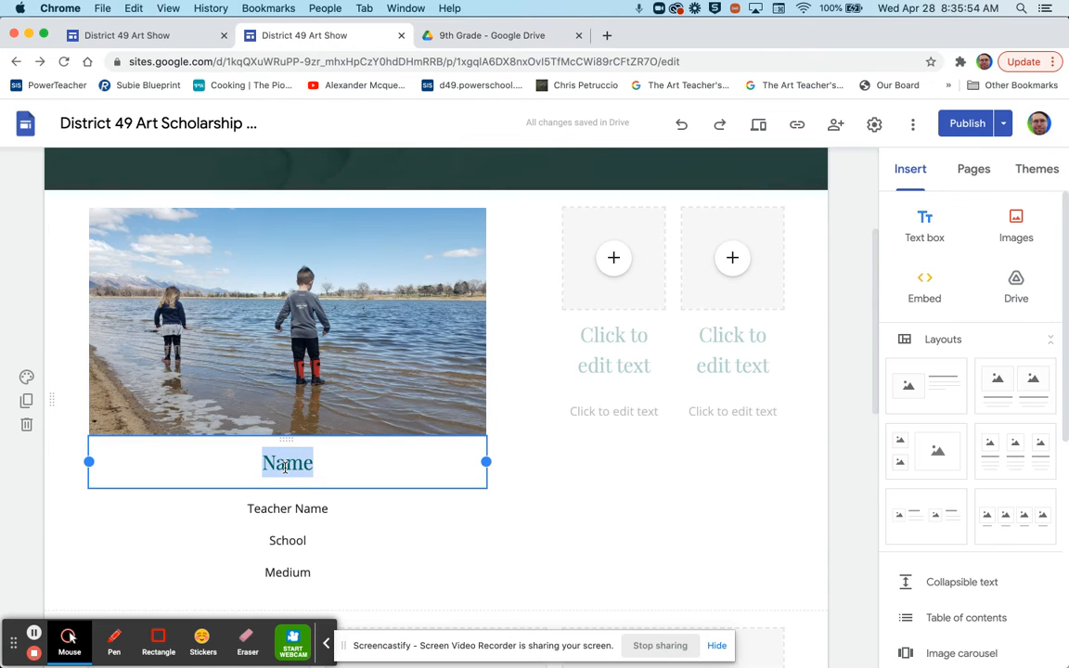
text(Mike B.)
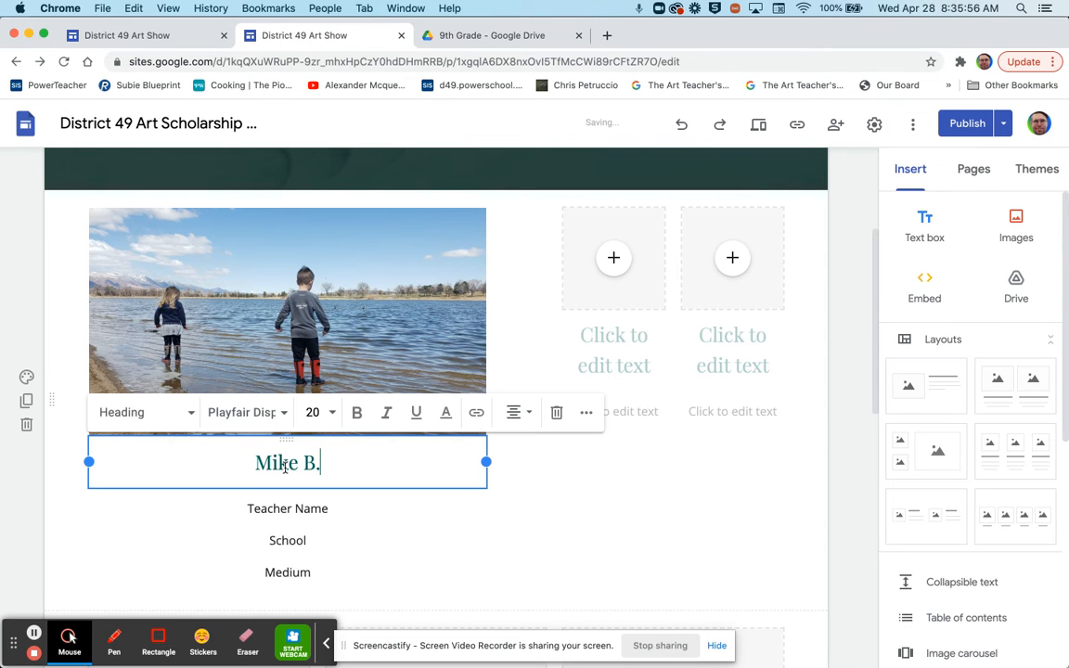
click(467, 39)
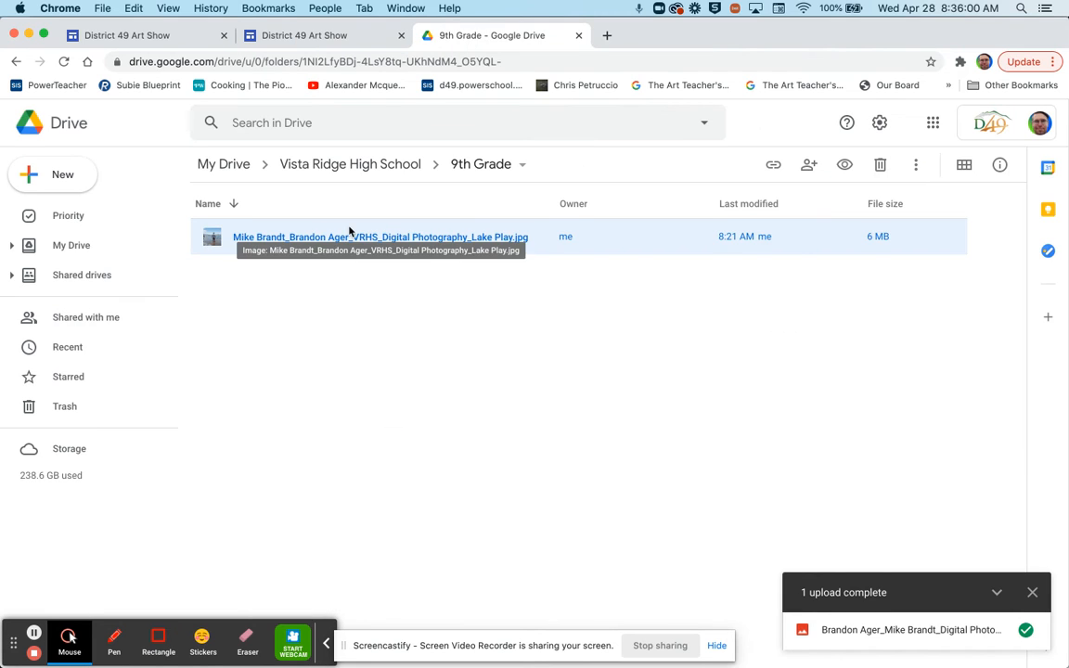
click(306, 39)
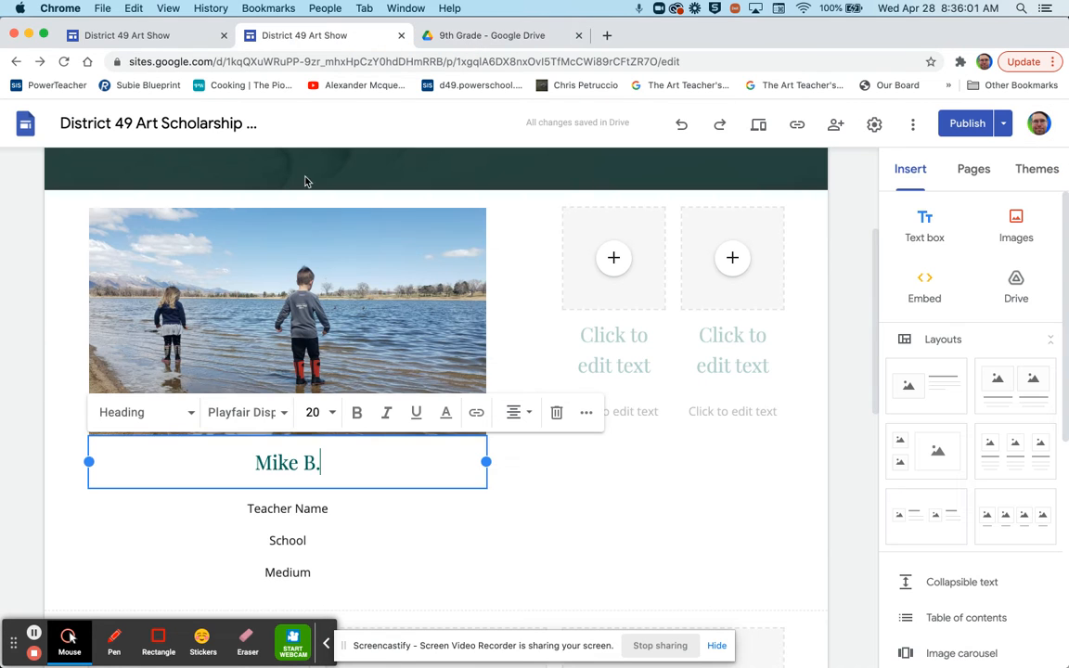
- Fill in the teacher line, Vista Ridge High School, Digital Photography and title 'Lake Play'
double_click(278, 513)
click(277, 513)
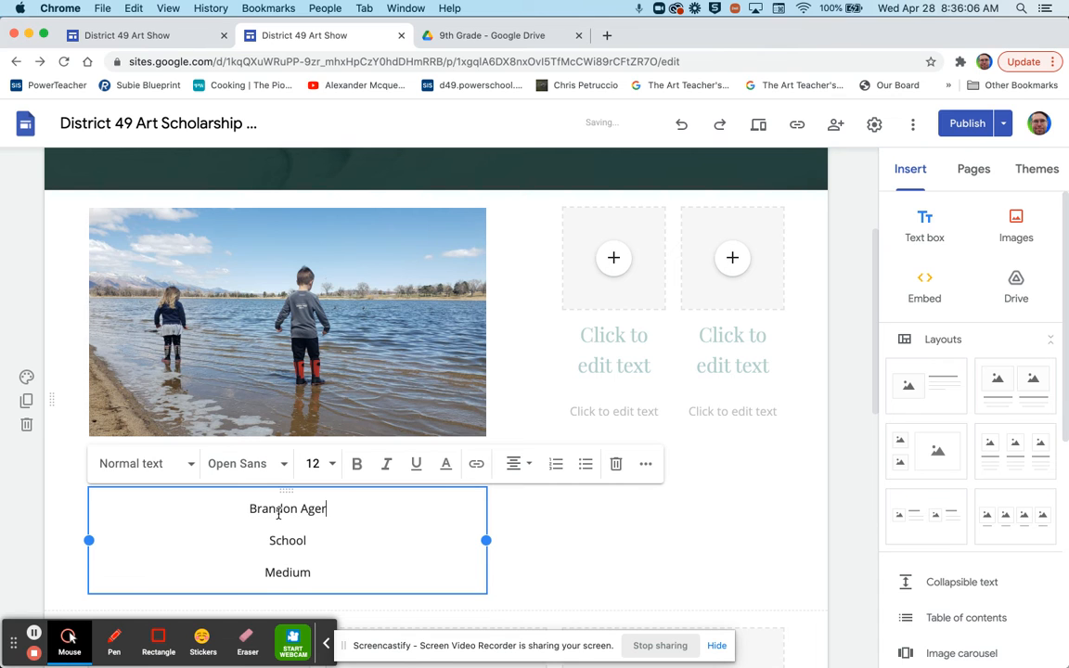
text(Teacher:)
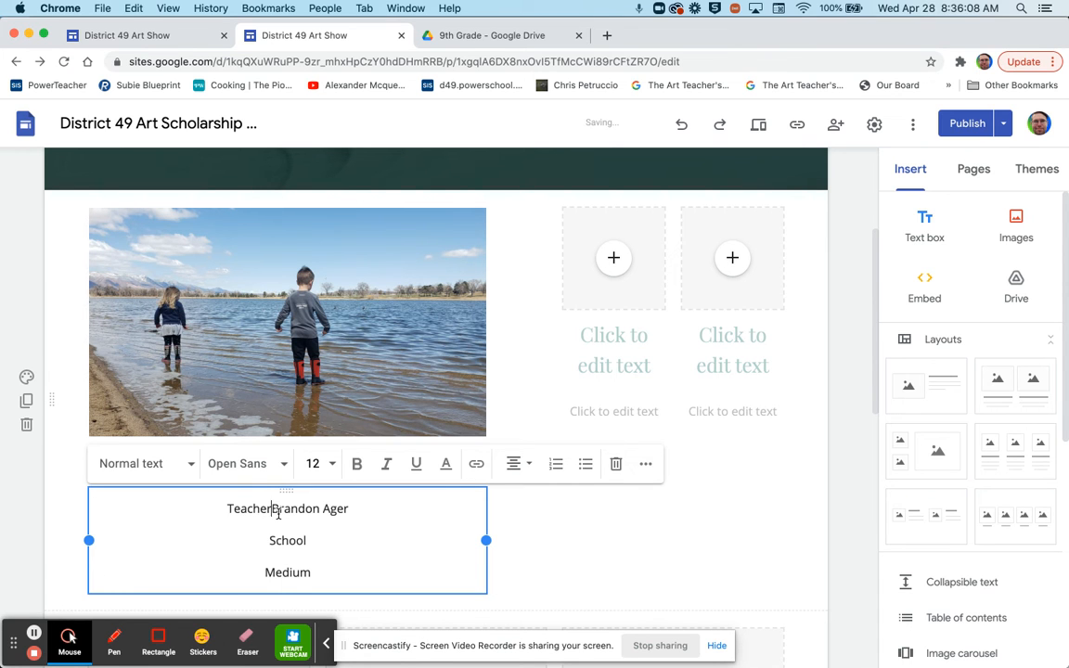
double_click(289, 544)
text(Vista Ridge High )
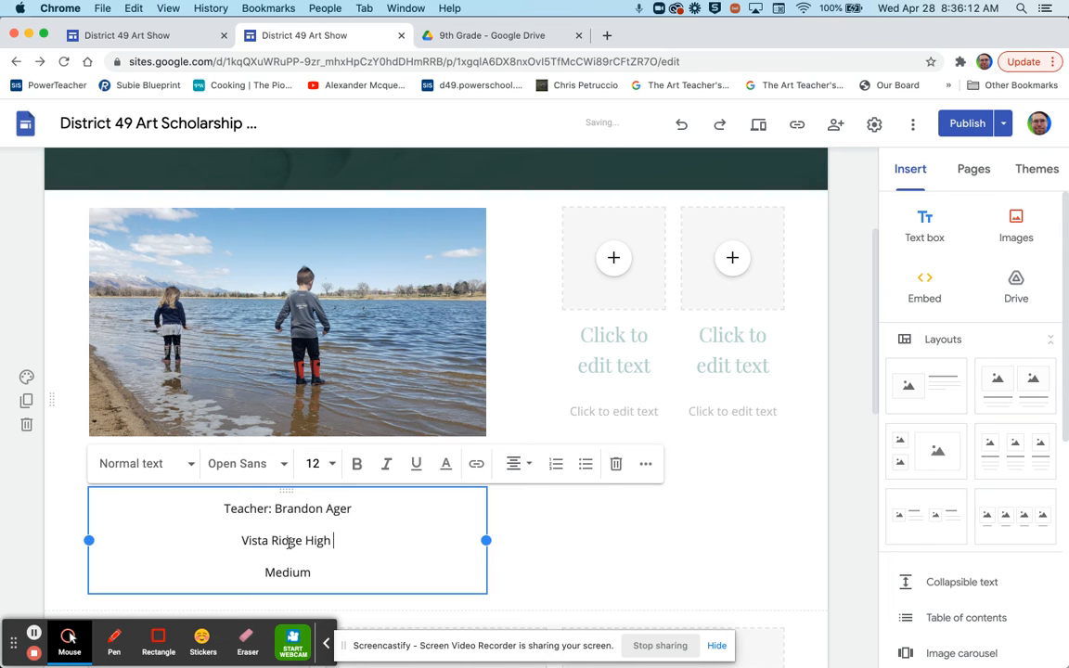
text(School)
double_click(286, 572)
text(Digital Photography)
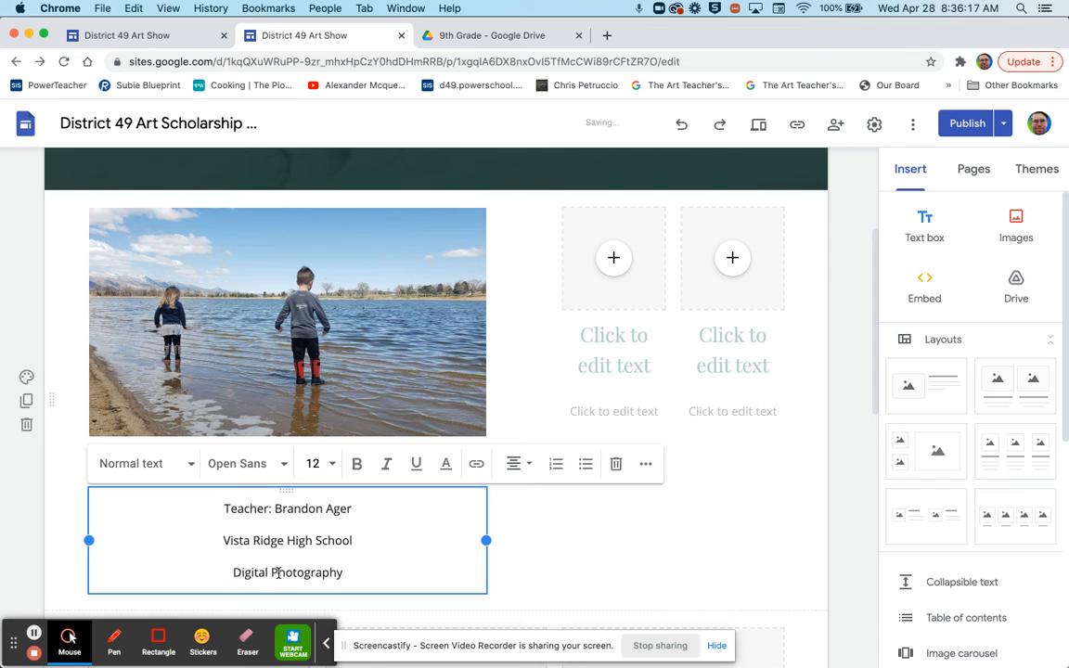
key(Return)
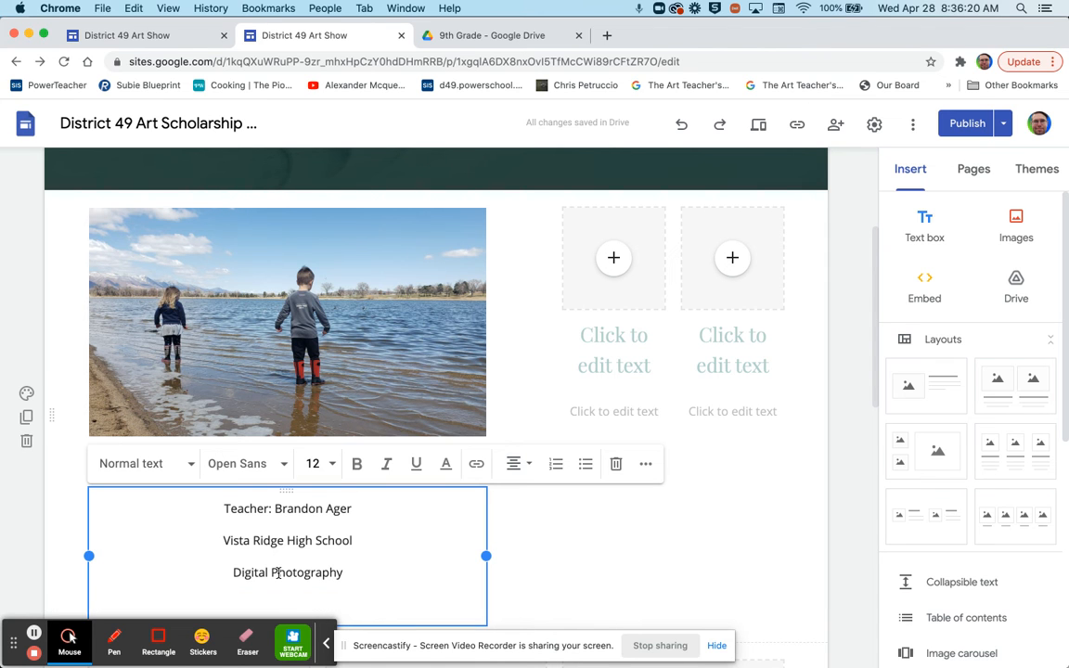
text(Lake Play)
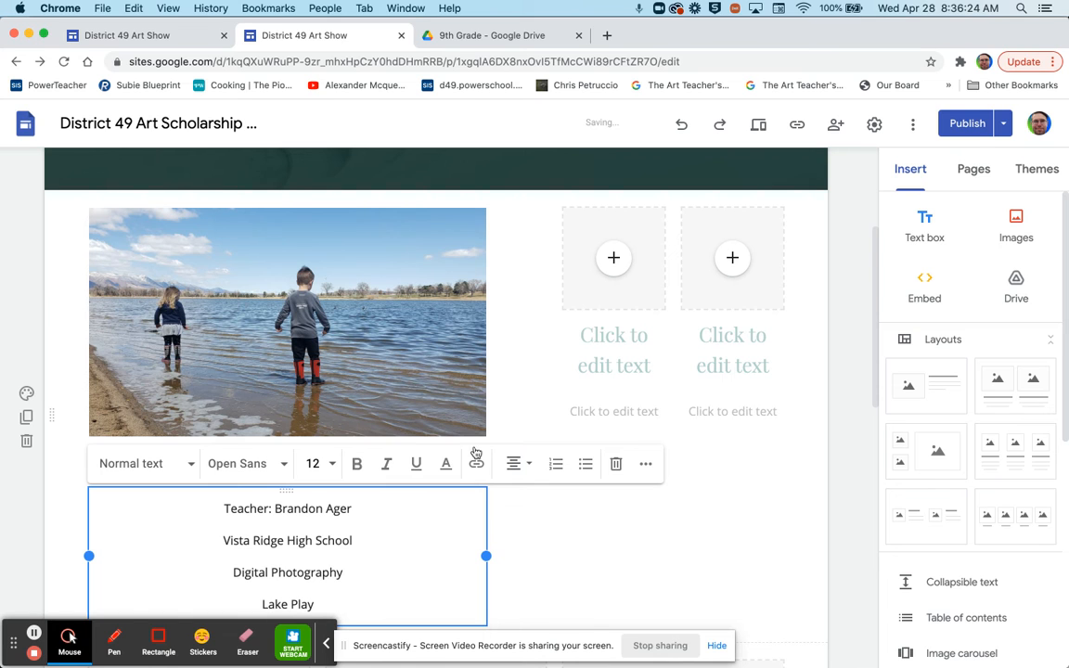
click(523, 303)
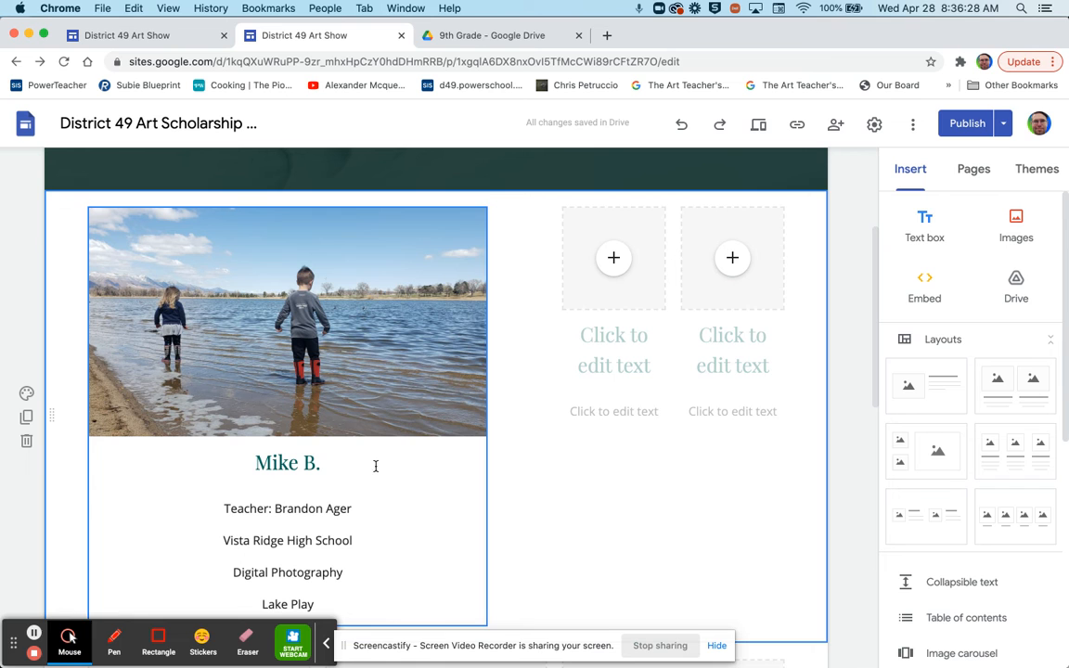
- Delete the unused placeholder column and start inserting an image into the second entry
click(654, 297)
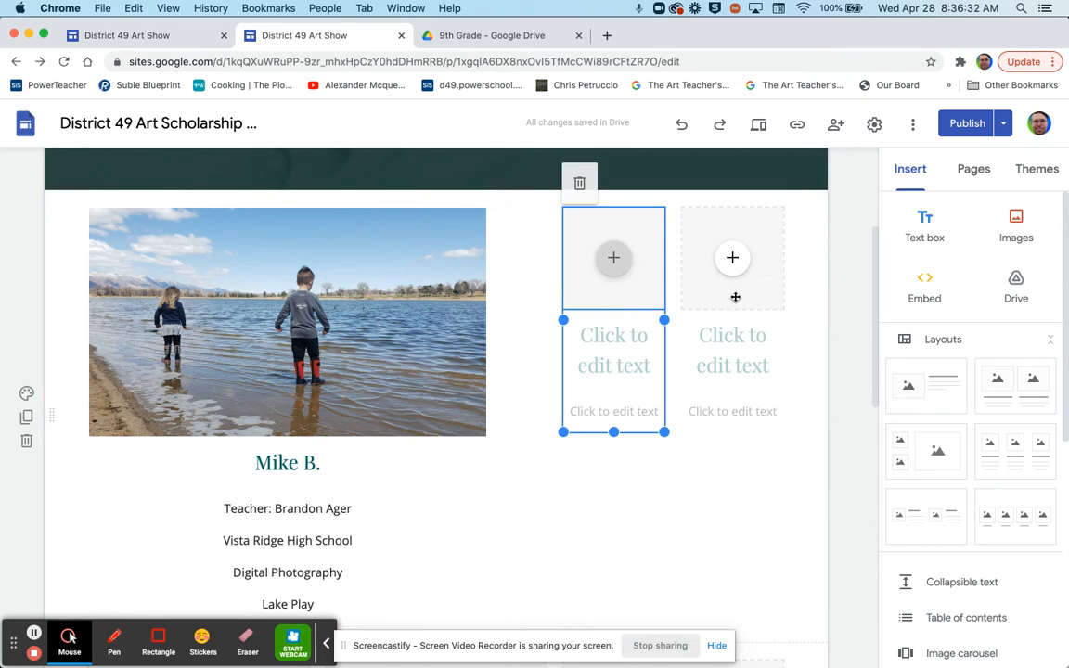
click(579, 182)
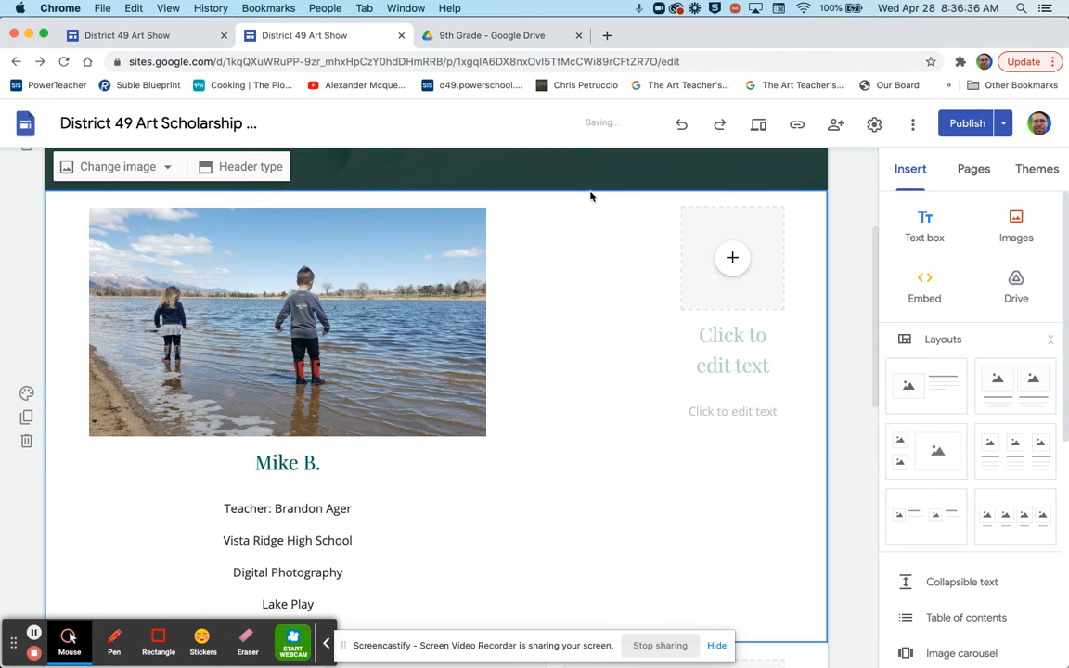
click(734, 262)
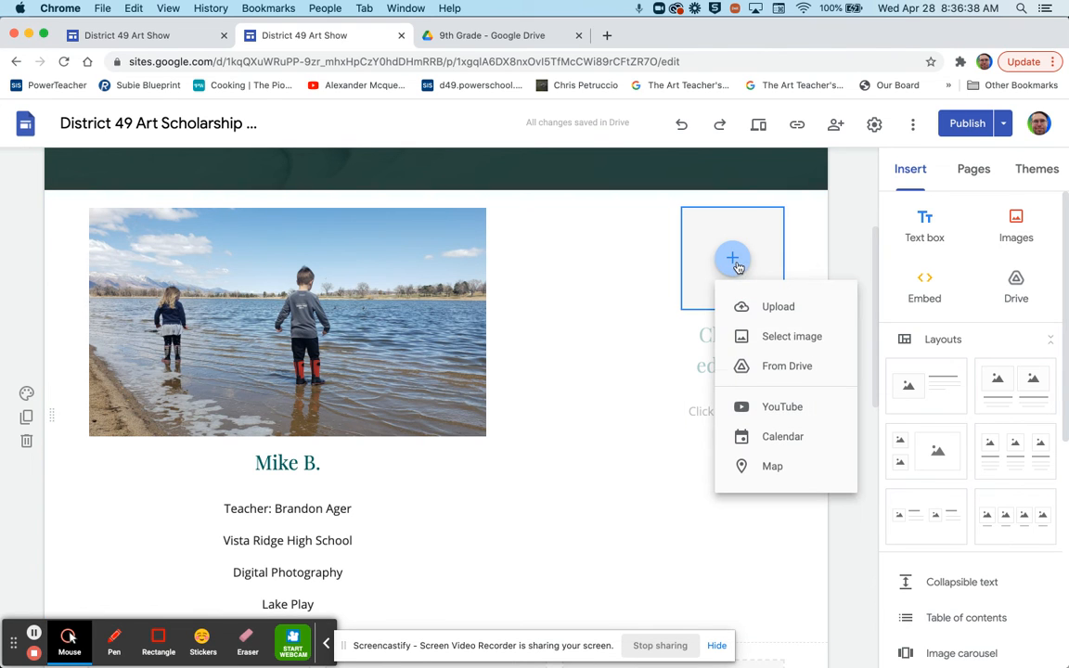
click(771, 340)
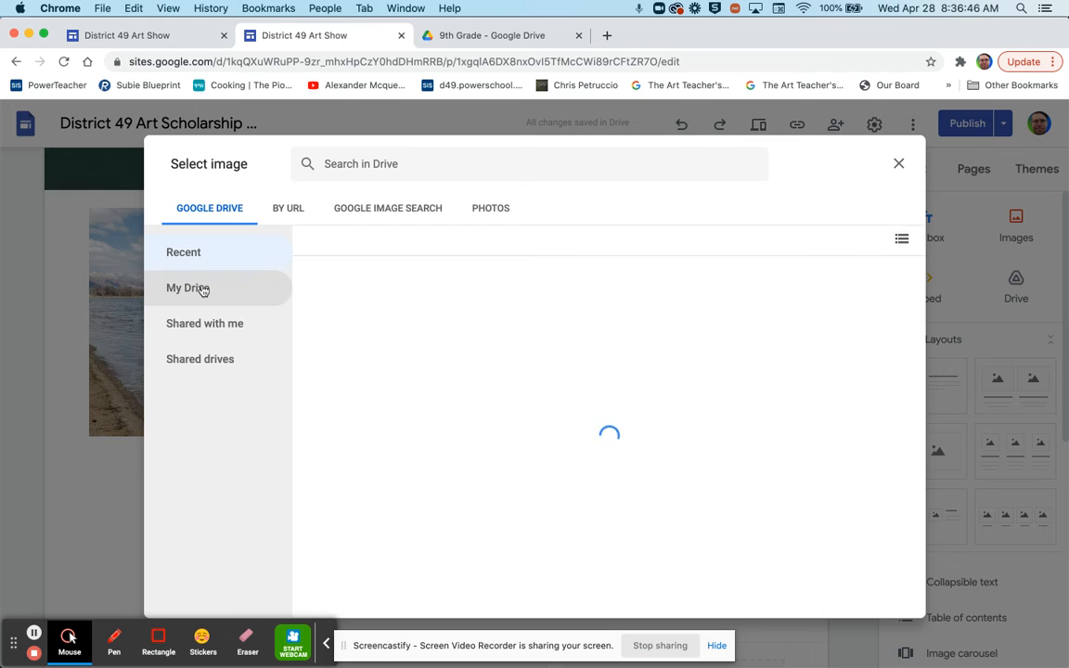
- Insert the photo from My Drive > Vista Ridge High School > 9th Grade
click(204, 289)
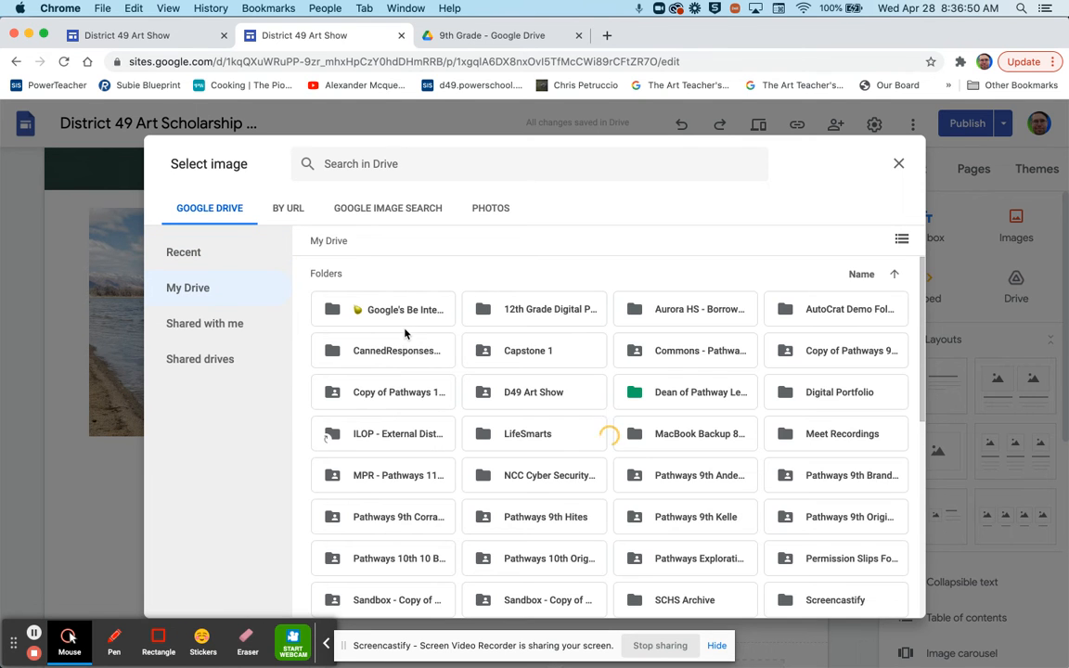
scroll(429, 451, down, 5)
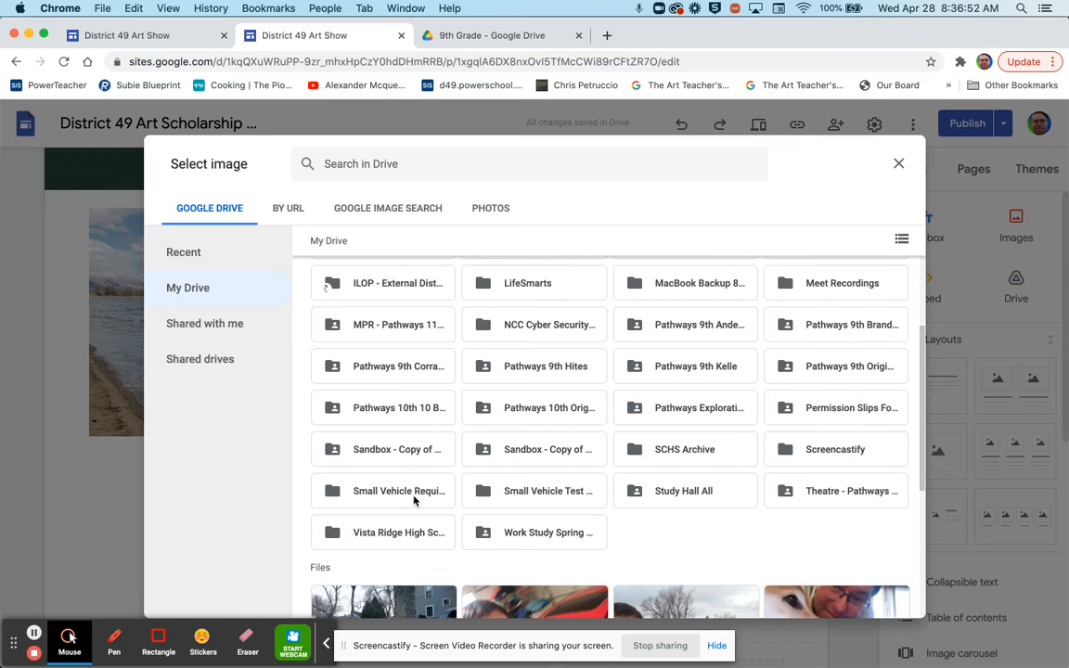
double_click(413, 530)
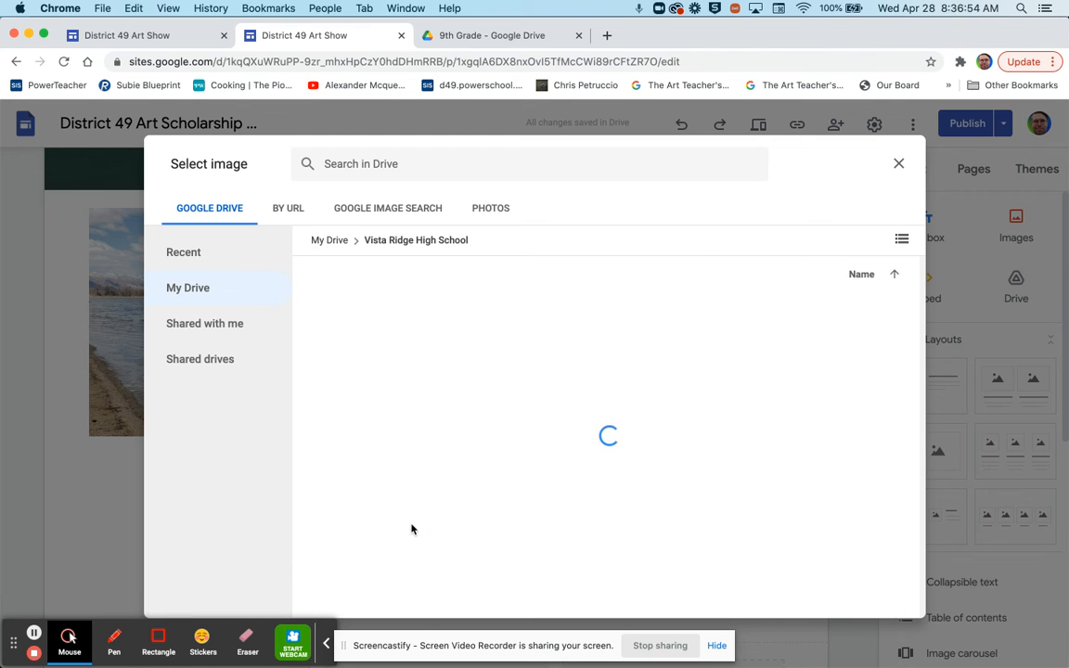
double_click(417, 312)
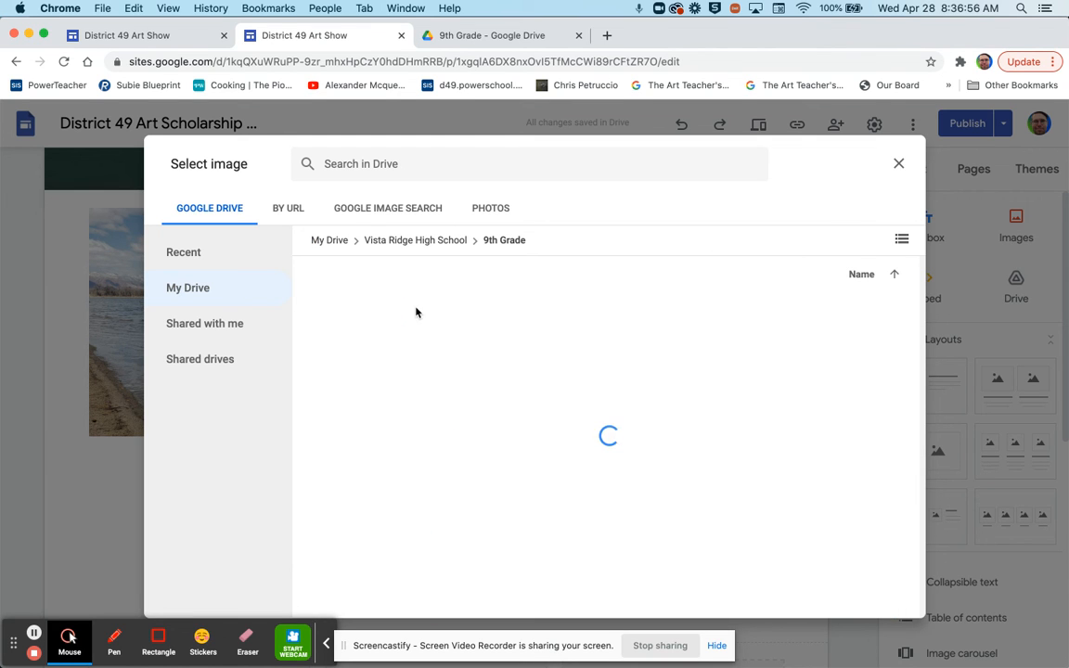
click(393, 323)
double_click(393, 322)
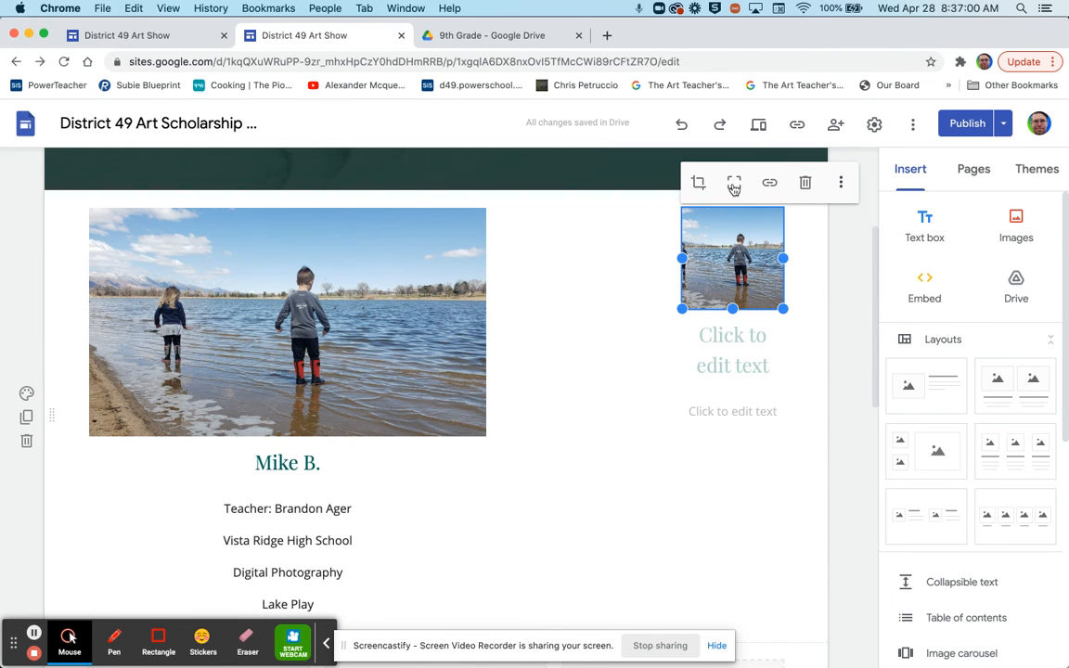
- Uncrop and enlarge the new photo, then narrow the left photo entry
click(734, 186)
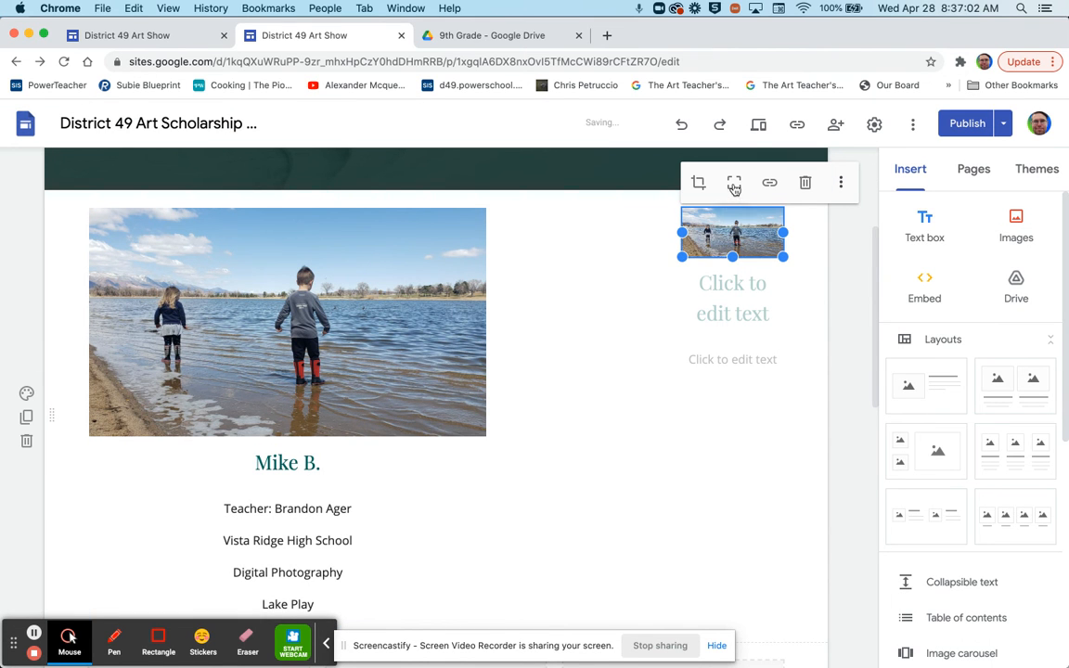
drag(682, 257, 516, 421)
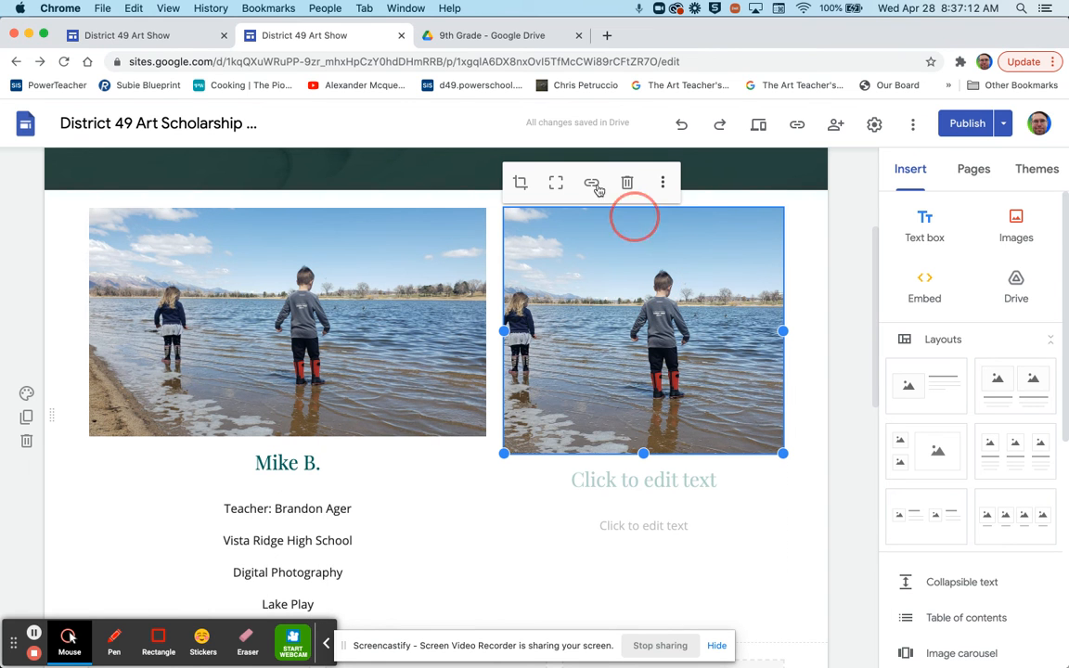
click(555, 186)
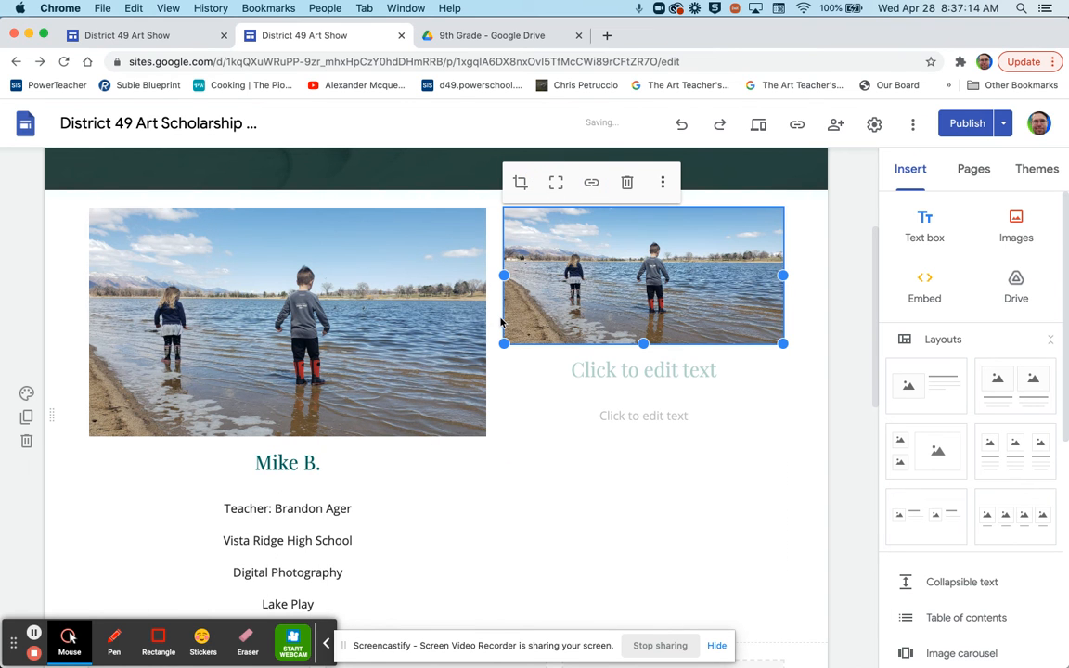
click(479, 427)
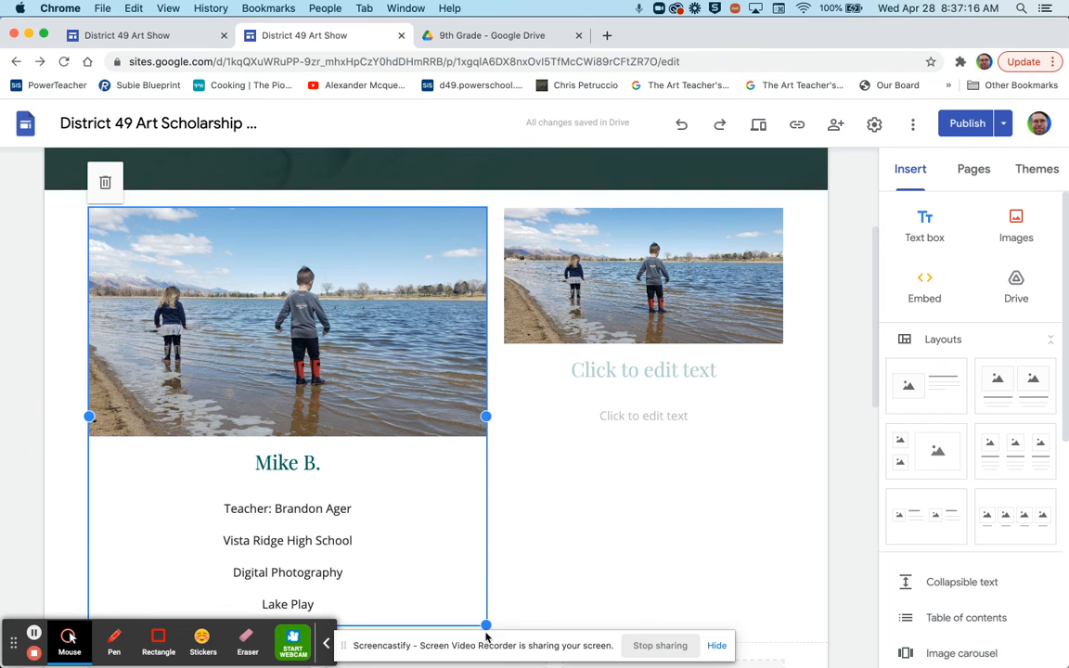
drag(487, 625, 437, 572)
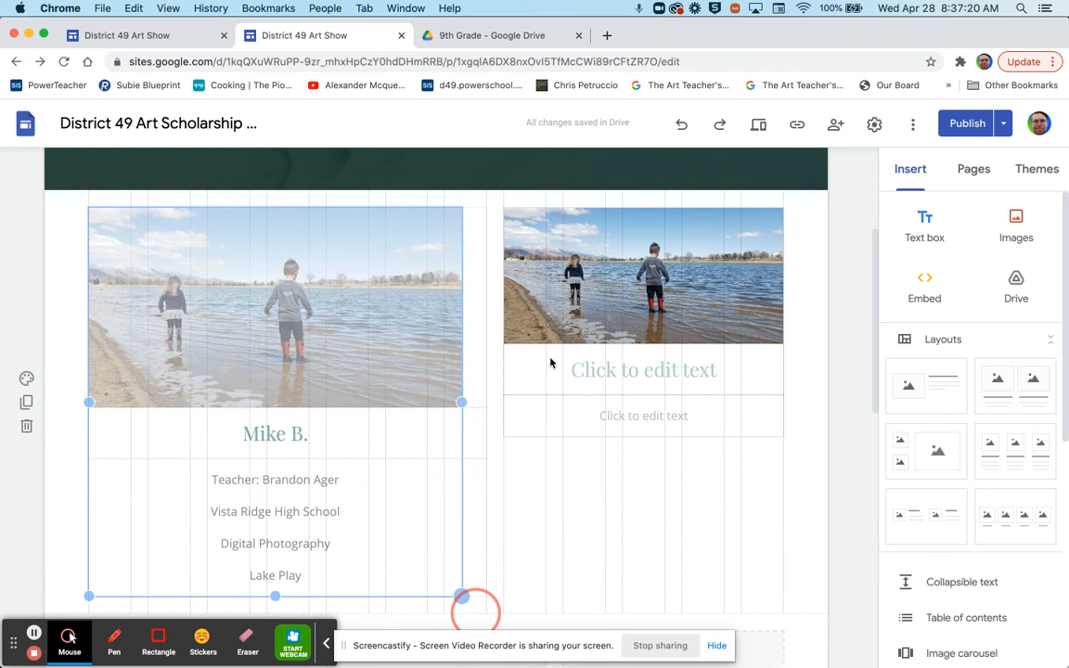
- Resize the right entry and its uncropped photo to match the left one
click(414, 342)
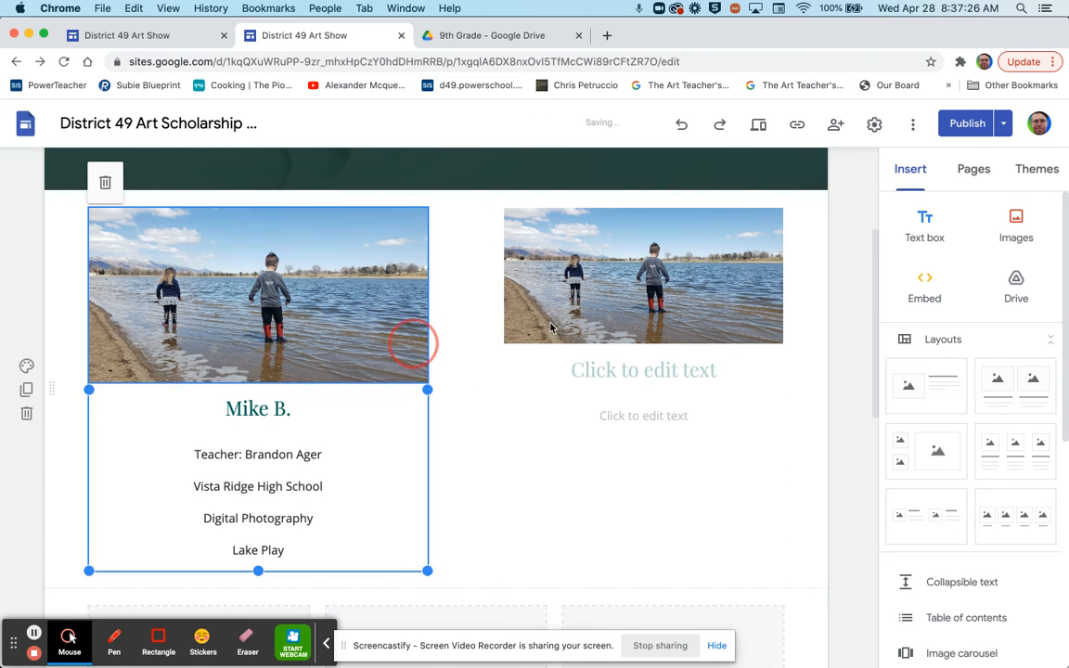
click(505, 348)
drag(504, 437, 501, 445)
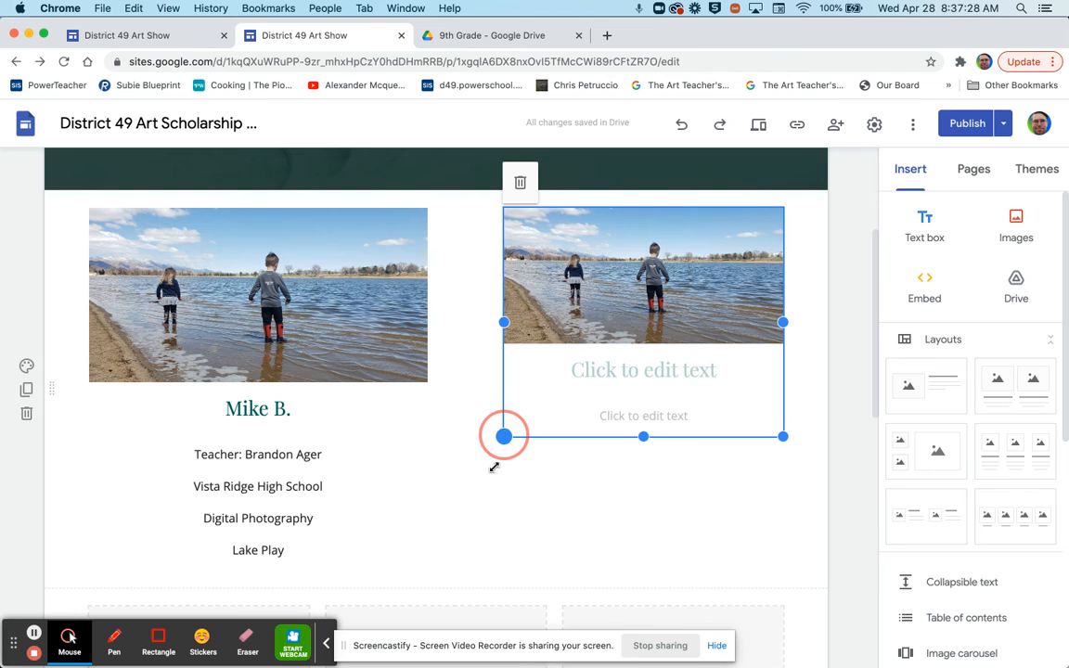
drag(483, 504, 439, 540)
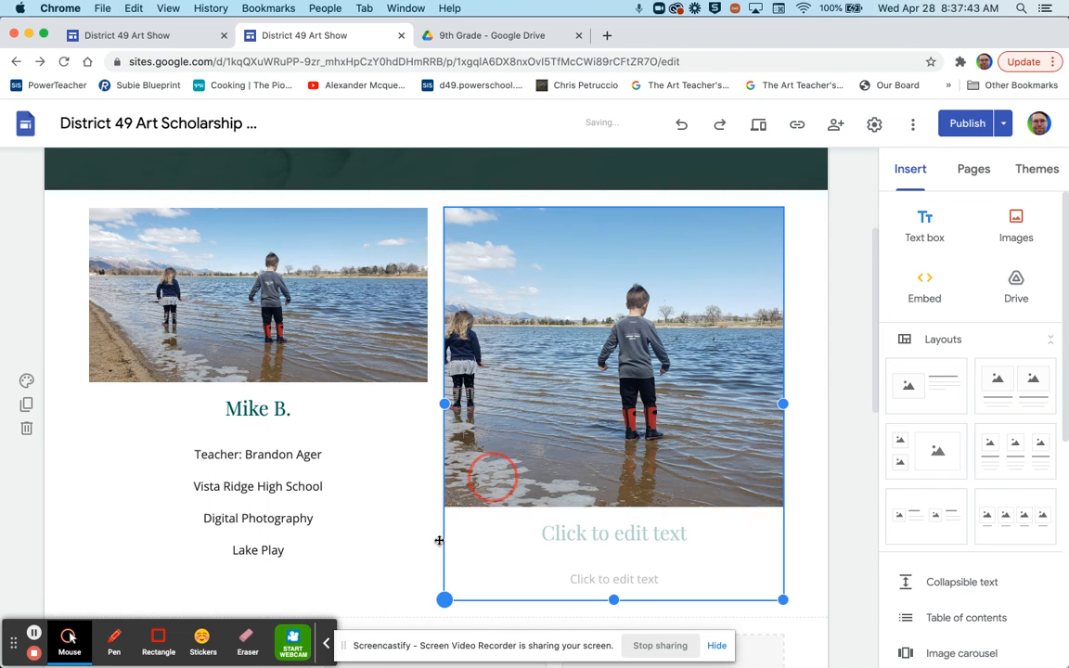
click(583, 309)
click(498, 184)
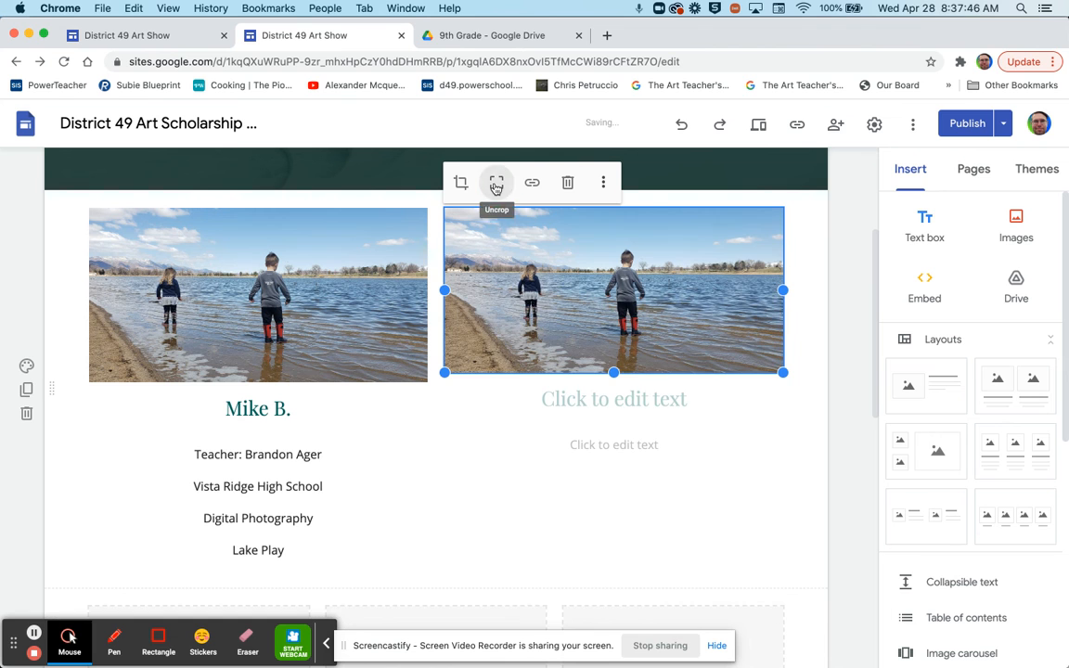
drag(445, 373, 436, 380)
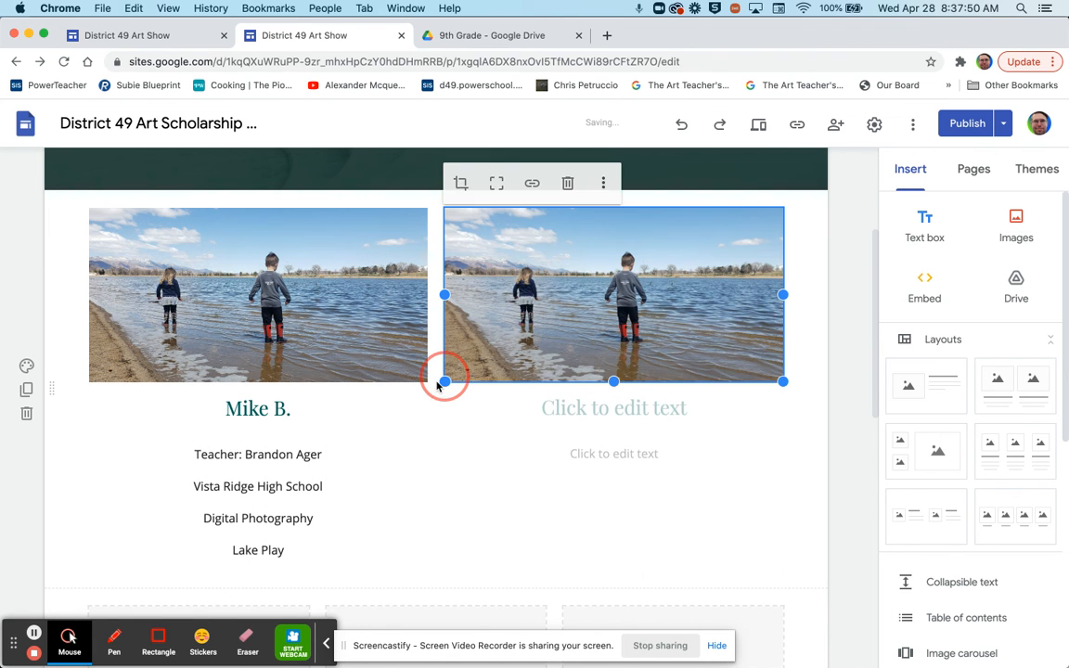
click(604, 411)
- Type the student's name as the right heading and a 'Teacher:' line with the teacher's name
text(Mike B.)
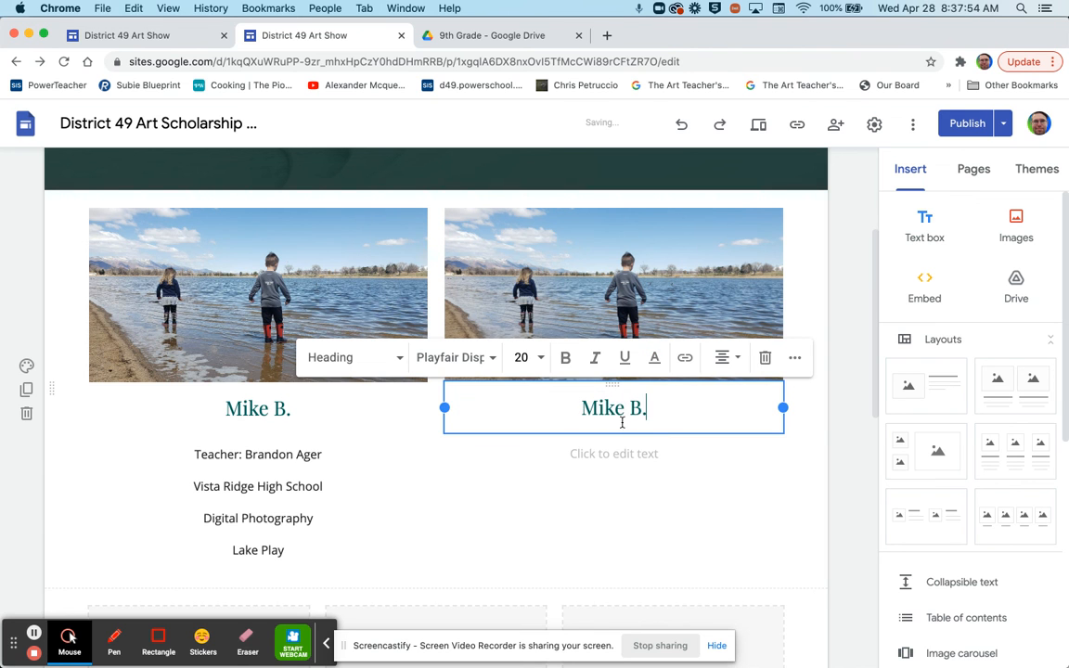
click(614, 451)
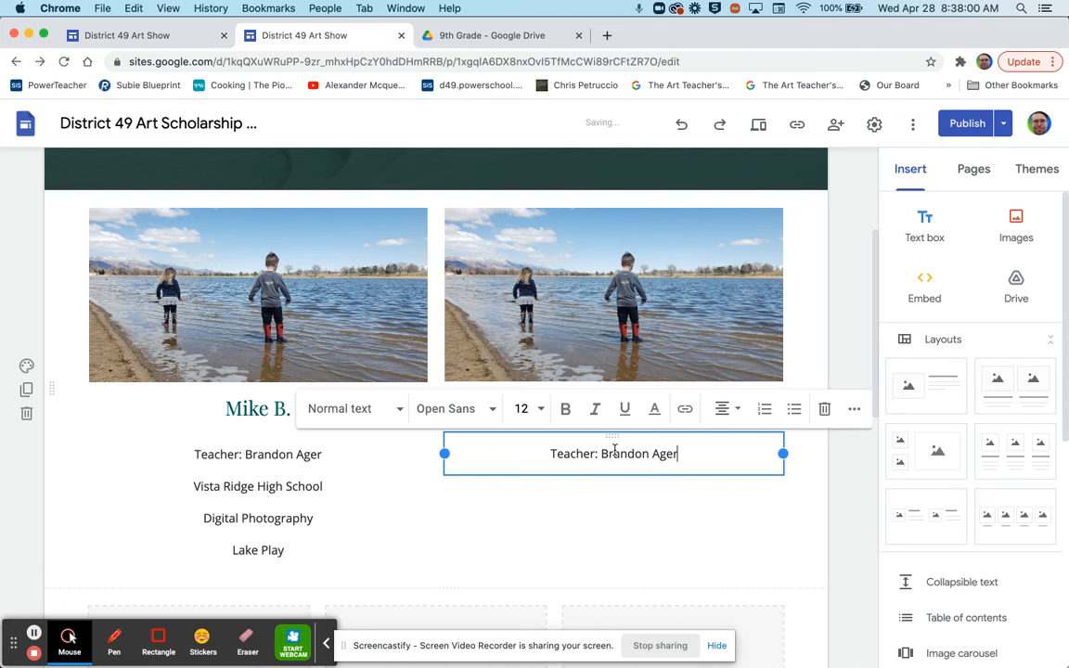
click(758, 129)
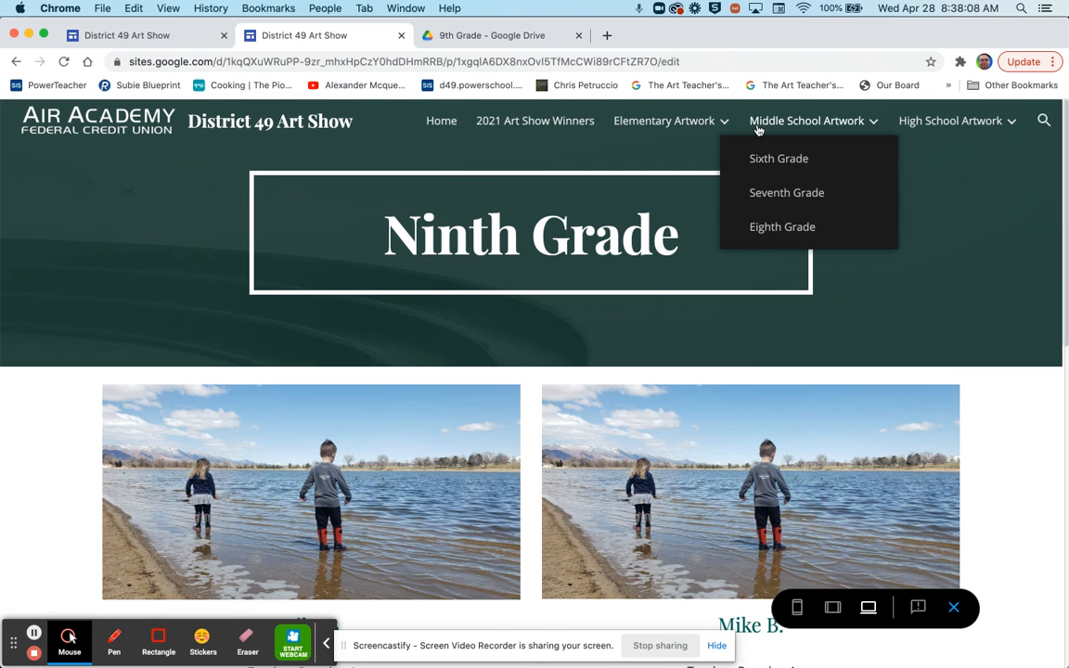
scroll(714, 338, down, 1)
scroll(715, 338, down, 5)
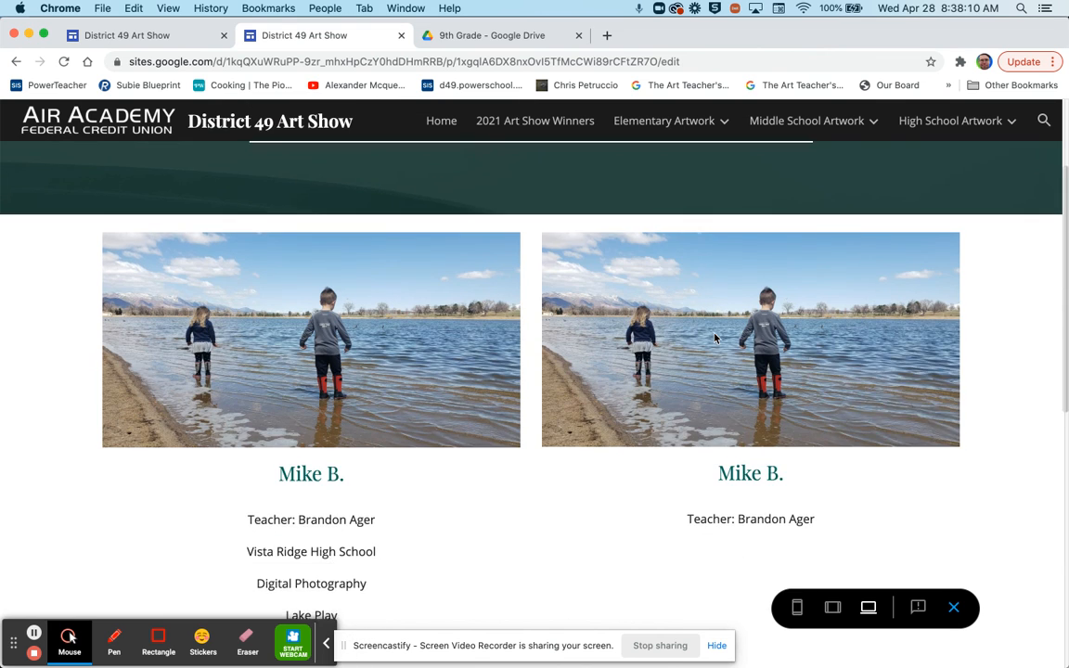
scroll(714, 338, down, 10)
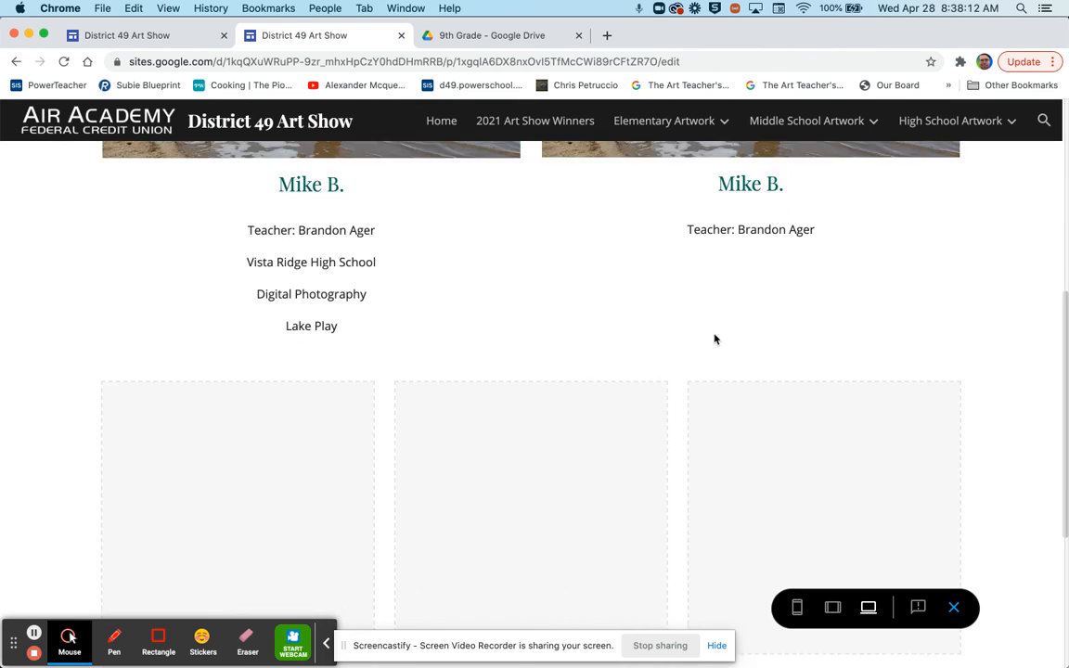
scroll(369, 375, up, 4)
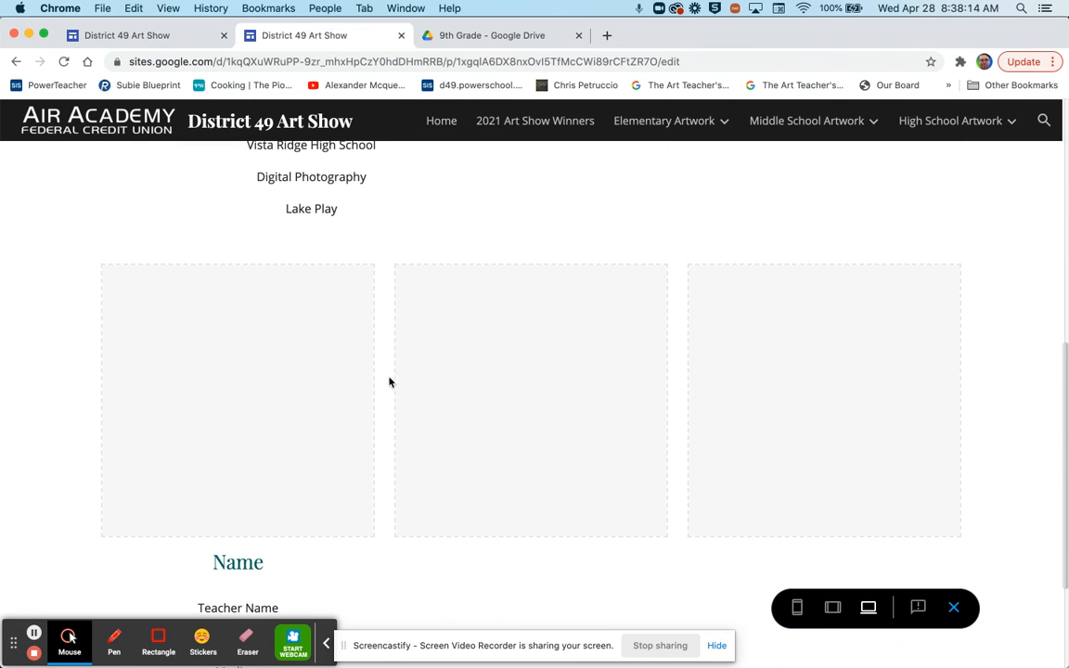
click(16, 62)
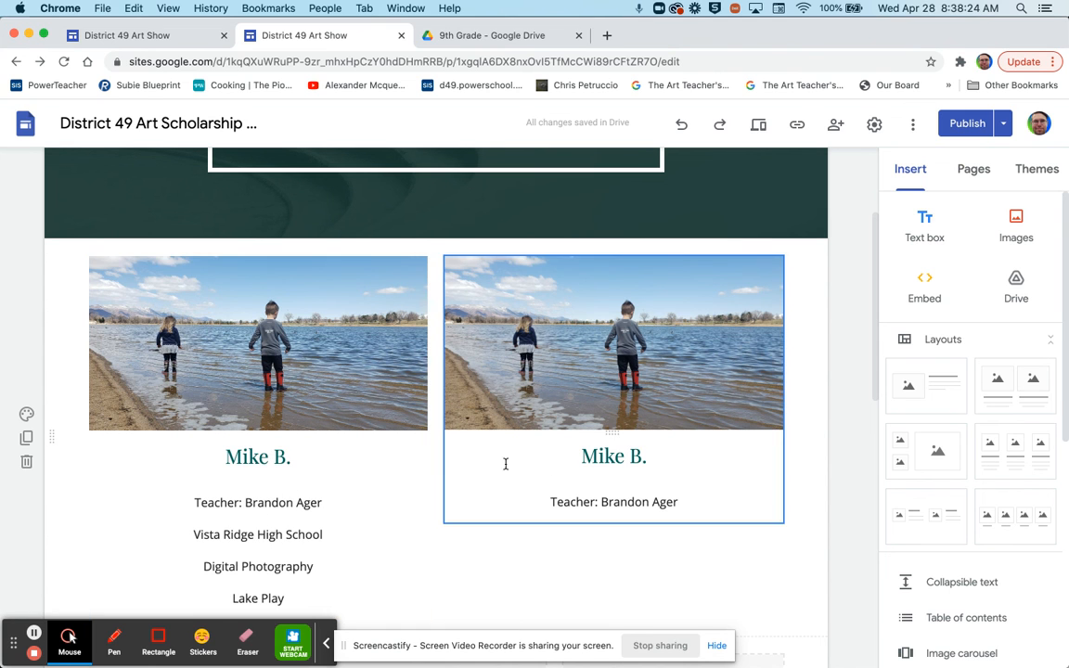
click(325, 460)
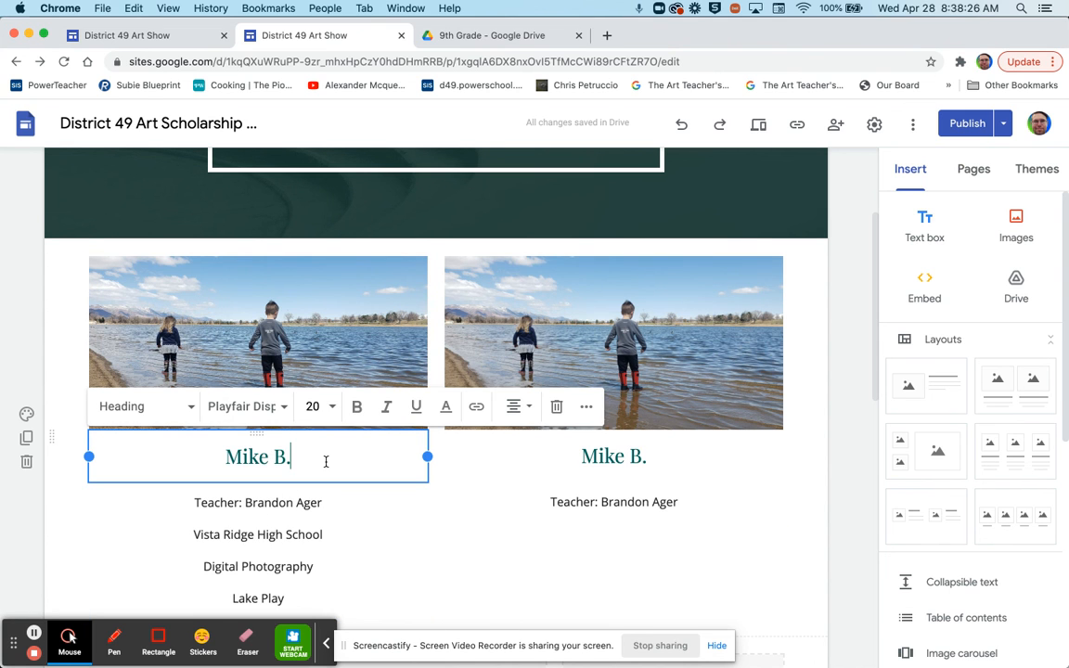